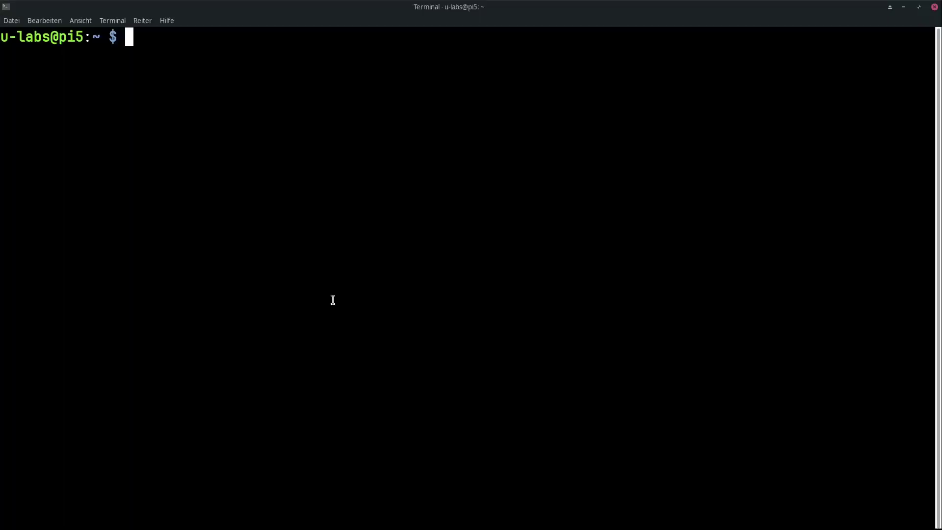
Install nginx with 'sudo apt install nginx', answering y to confirm the packages.
{"action": "type", "text": "sudo ap"}
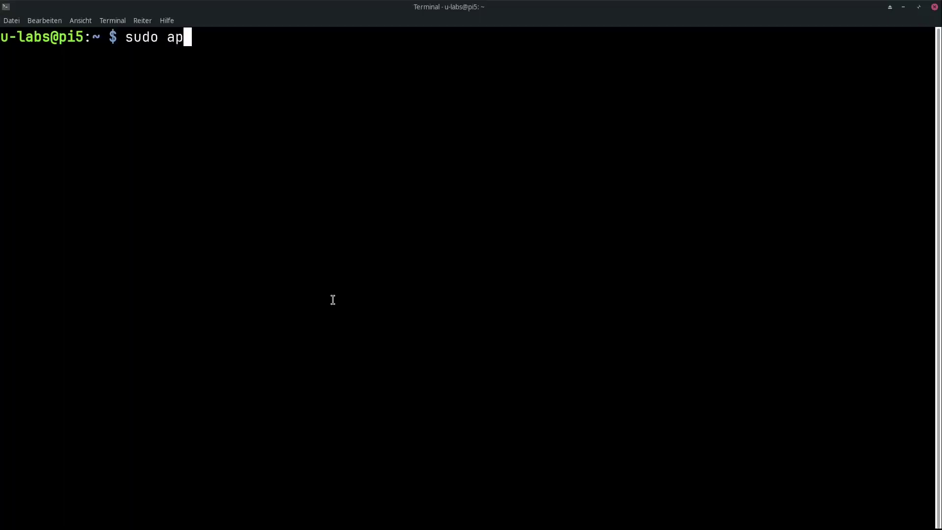
{"action": "type", "text": "t install nginx"}
{"action": "key", "text": "Return"}
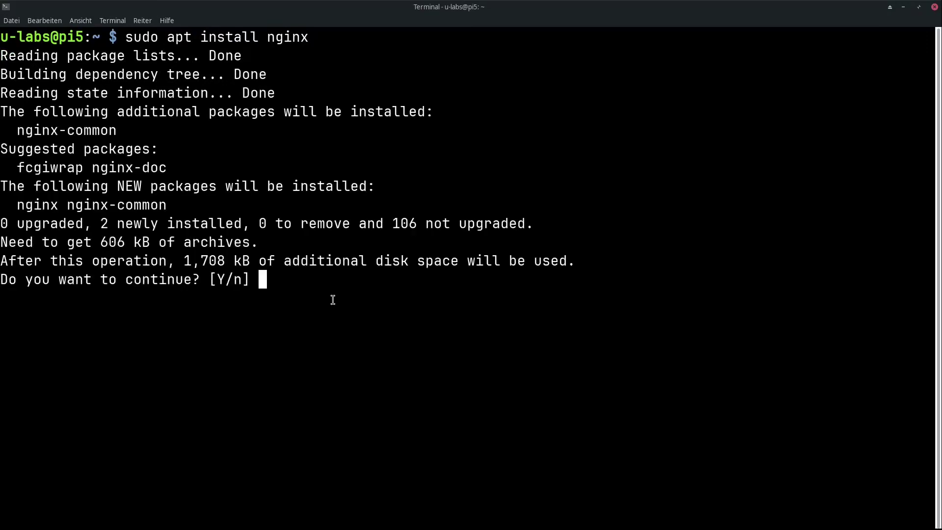
{"action": "type", "text": "y"}
{"action": "key", "text": "Return"}
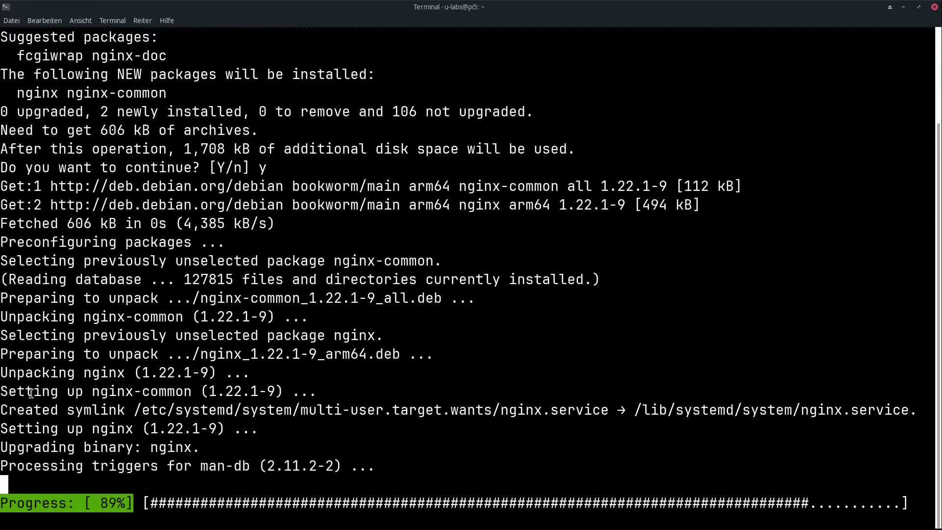
{"action": "left_click_drag", "start_coordinate": [2, 391], "coordinate": [608, 387]}
{"action": "left_click", "coordinate": [483, 330]}
{"action": "type", "text": "systemc"}
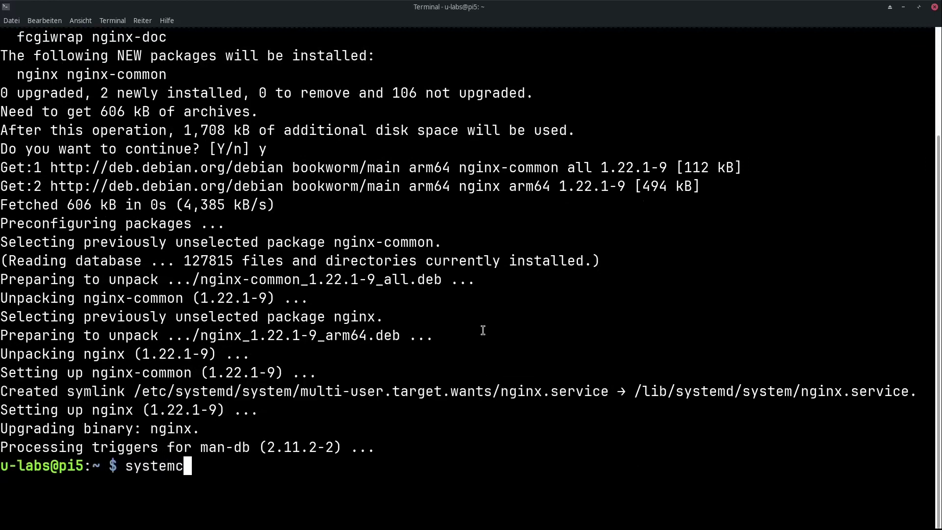
{"action": "type", "text": "tl status nginx"}
{"action": "key", "text": "Return"}
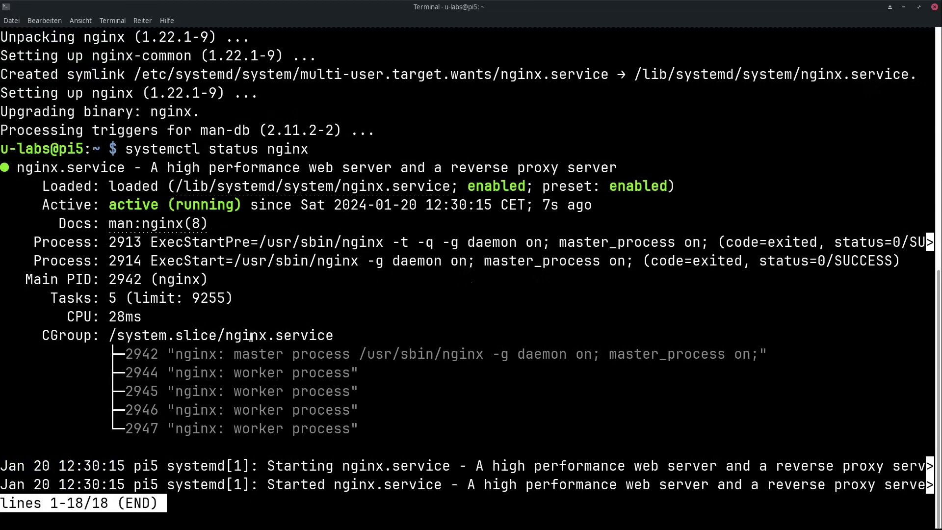
{"action": "type", "text": "qcurl htp"}
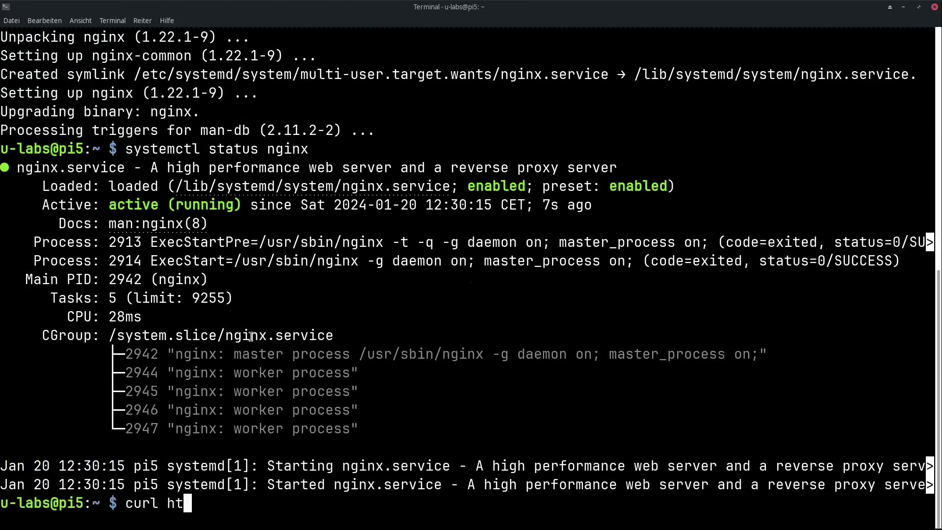
{"action": "key", "text": "BackSpace"}
{"action": "type", "text": "tp://localhost"}
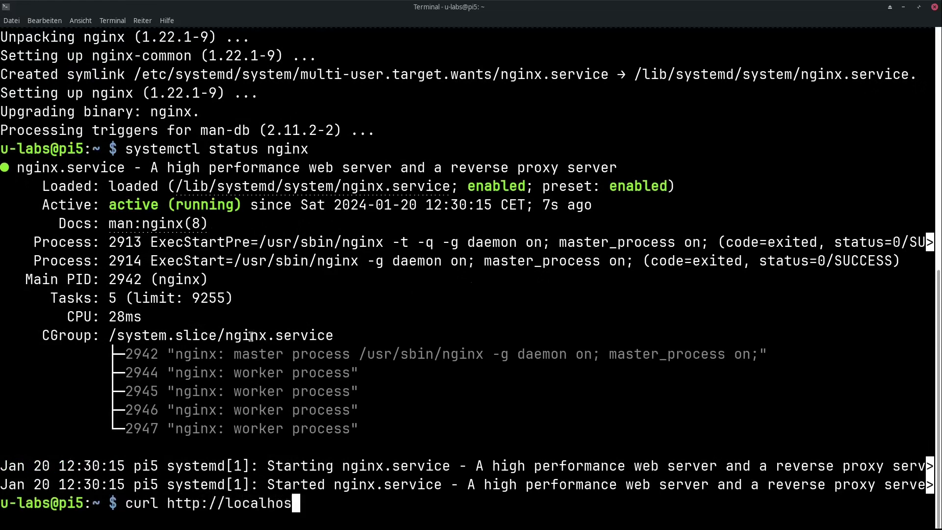
{"action": "key", "text": "Return"}
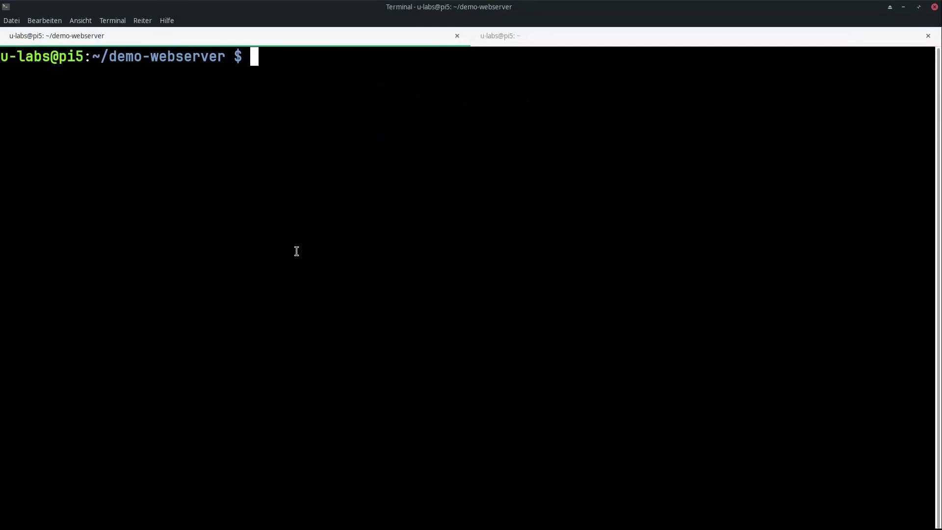
Create webserver.py in vim with paste mode, pasting in the Python HTTP server code, and save it.
{"action": "type", "text": "vim webs"}
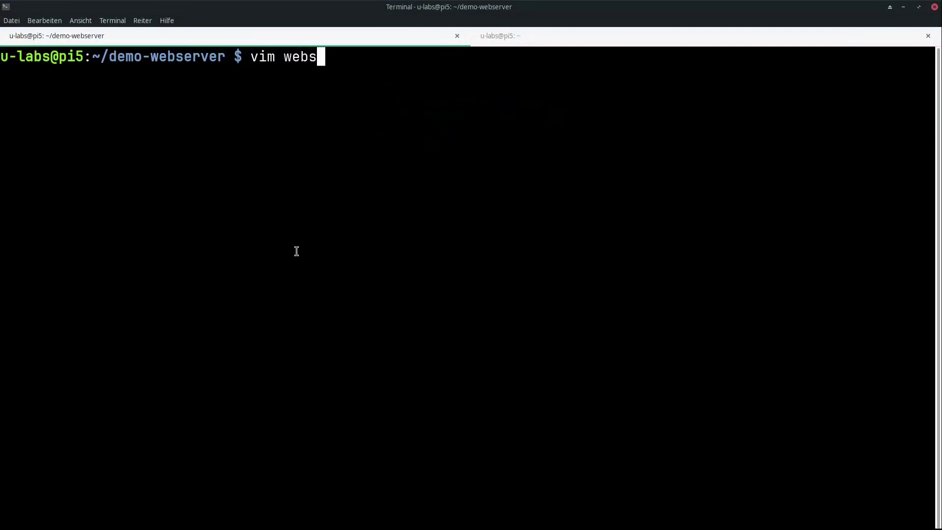
{"action": "type", "text": "erver.py"}
{"action": "key", "text": "Return"}
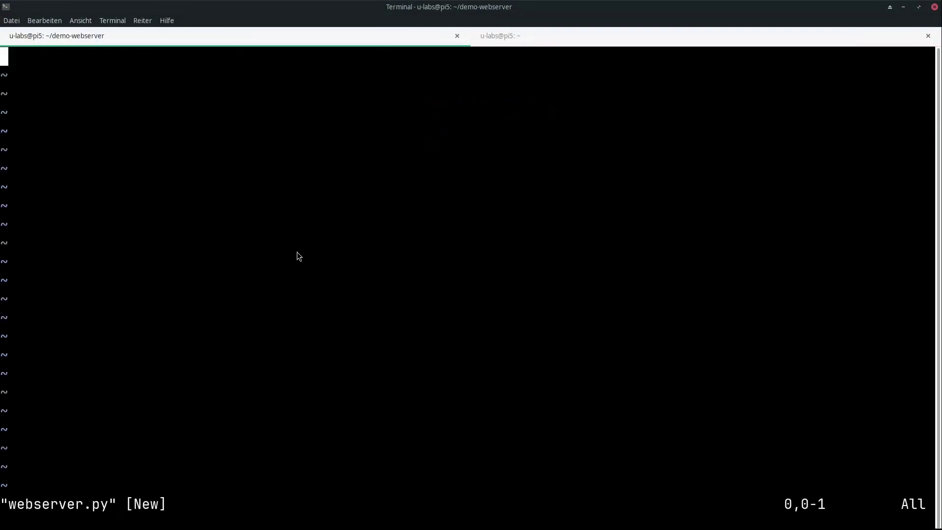
{"action": "type", "text": ":set paste"}
{"action": "key", "text": "Return"}
{"action": "key", "text": "i"}
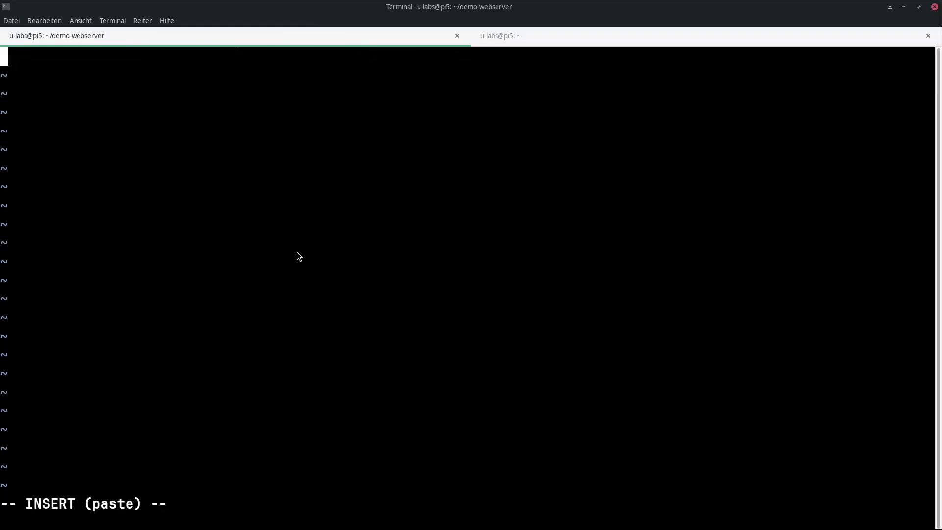
{"action": "type", "text": "from http.server import BaseHTTPRequestHandler, HTTPServer import signal import sys, os  hostName = \"0.0.0.0\" serverPort = 8080 webServer = None  class MyServer(BaseHTTPRequestHandler):   def do_GET(self):     self.send_response(200)     self.send_header(\"Content-Type\", \"text/html\")     self.end_headers()     self.wfile.write(bytes(\"Hallo vom Python Webserver\", \"utf-8\"))  def terminate(signal,frame):   webServer.server_close()   sys.exit(0)  if __name__ == \"__main__\":     signal.signal(signal.SIGTERM, terminate)      webServer = HTTPServer((hostName, serverPort), MyServer)     print(\"Server gestartet: http://%s:%s mit pid %i\" % (hostName, serverPort, os.getpid()))     webServer.serve_forever()"}
{"action": "key", "text": "Return"}
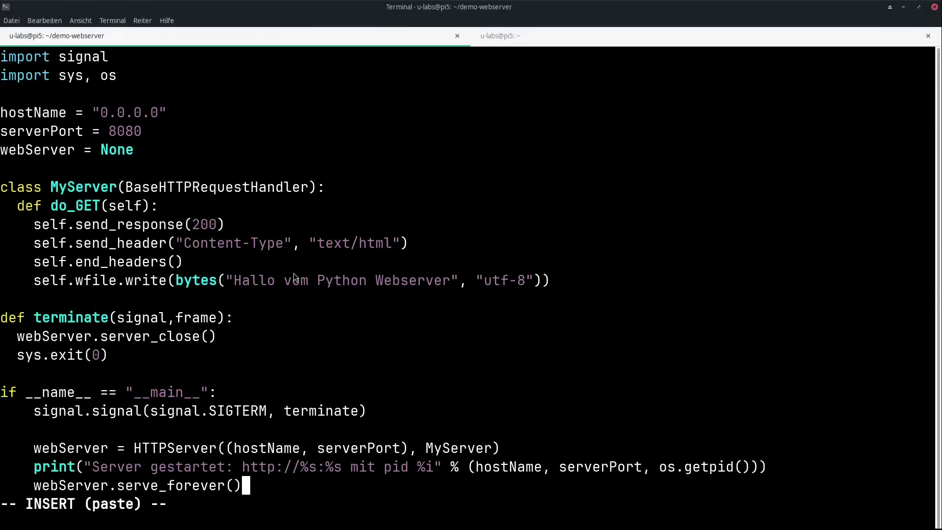
{"action": "key", "text": "Escape"}
{"action": "type", "text": ":wq"}
{"action": "key", "text": "Return"}
Recall the vim command and strip the editor name, leaving 'webserver.py' at the prompt.
{"action": "key", "text": "Up"}
{"action": "key", "text": "Home"}
{"action": "key", "text": "Delete"}
{"action": "key", "text": "Delete"}
{"action": "key", "text": "Delete"}
{"action": "type", "text": "python"}
{"action": "key", "text": "Return"}
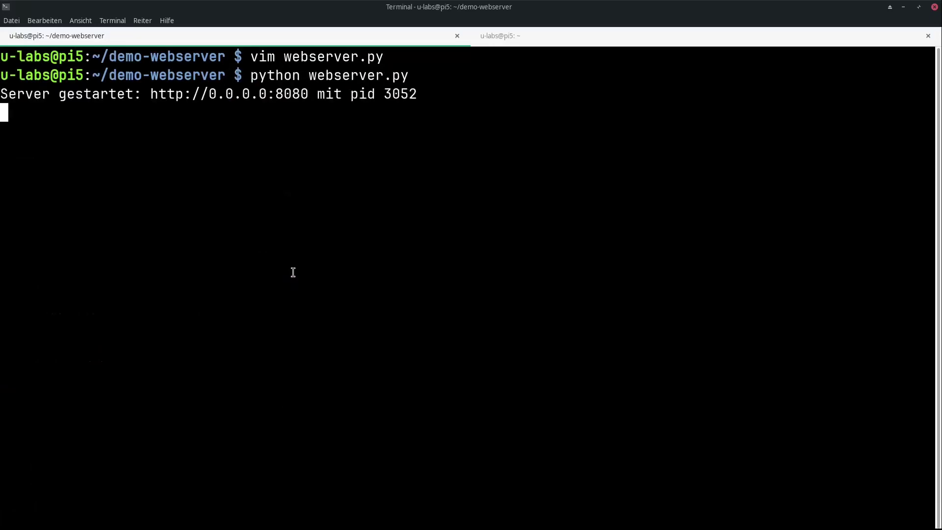
{"action": "key", "text": "ctrl+Page_Down"}
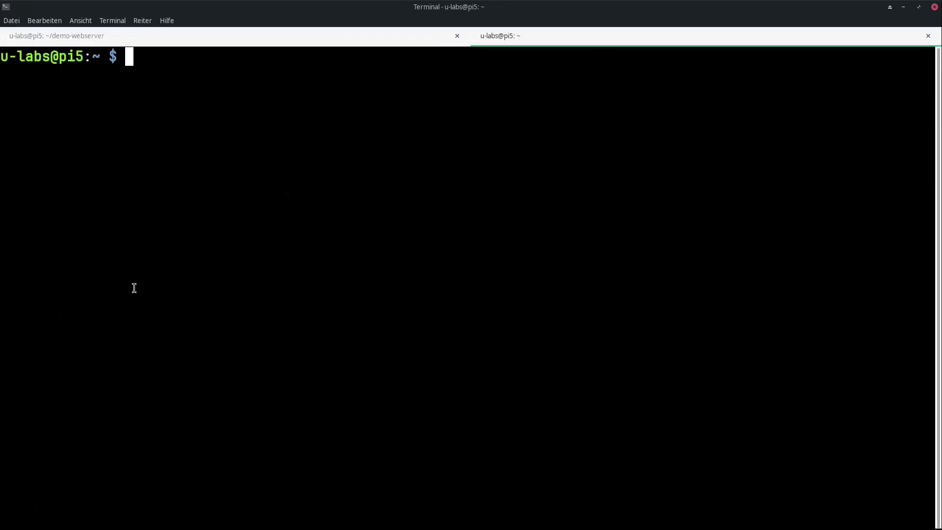
{"action": "type", "text": "curl http:"}
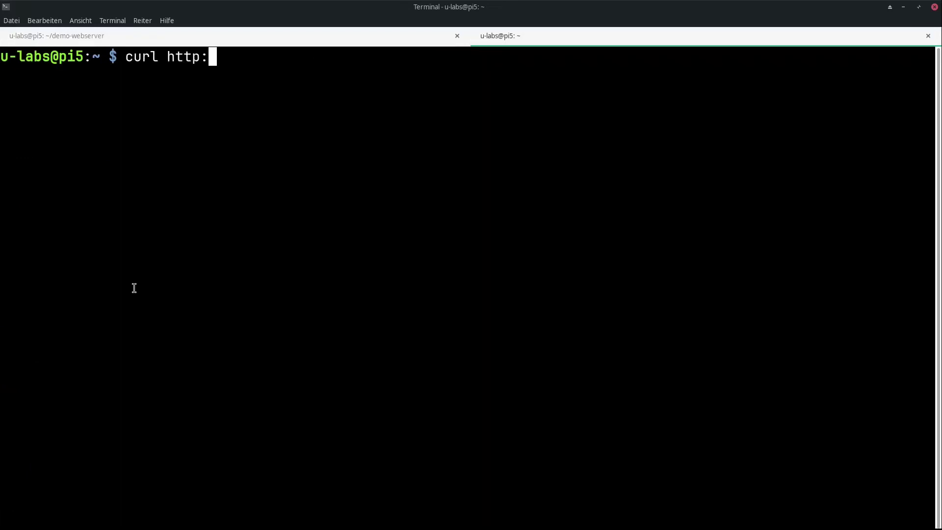
{"action": "type", "text": "//localhost:8080"}
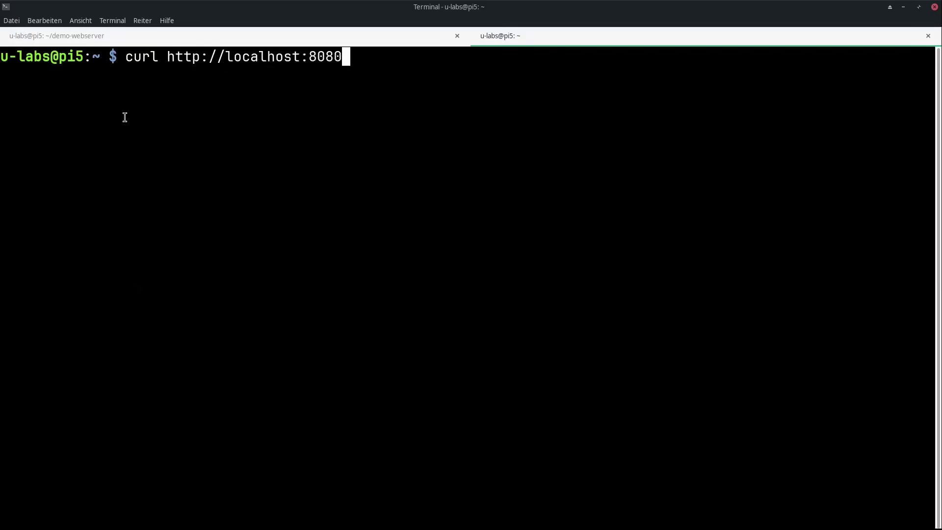
{"action": "key", "text": "Return"}
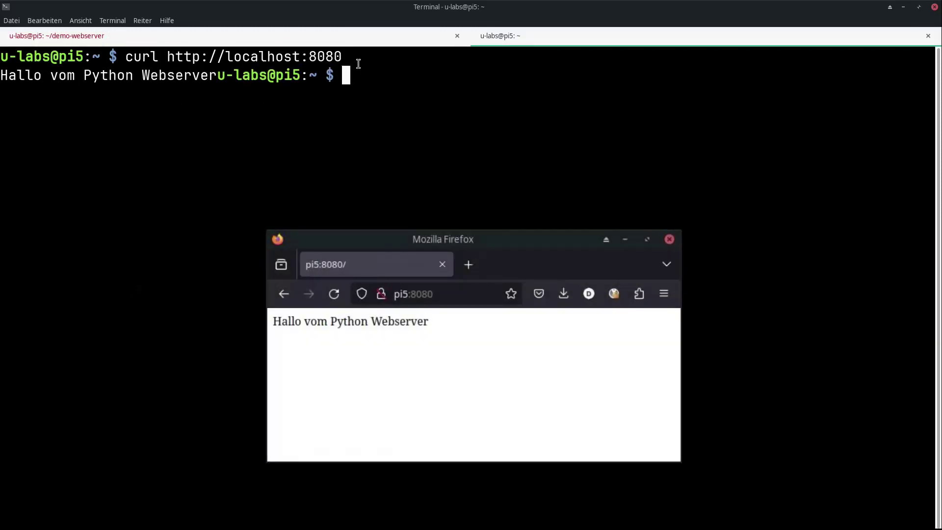
{"action": "left_click", "coordinate": [370, 36]}
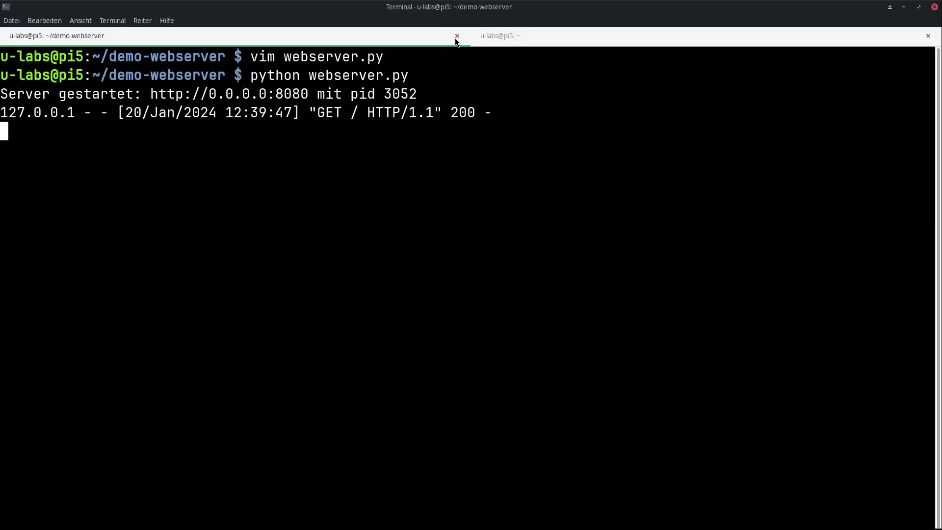
Close the webserver tab to stop the server and rerun the curl request to show it fails.
{"action": "left_click", "coordinate": [457, 36]}
{"action": "left_click", "coordinate": [521, 314]}
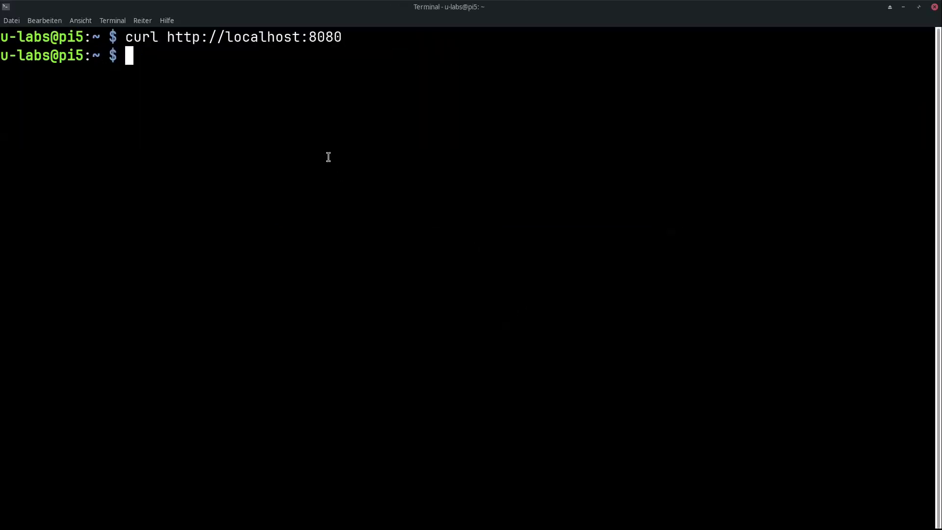
{"action": "key", "text": "Up"}
{"action": "key", "text": "Return"}
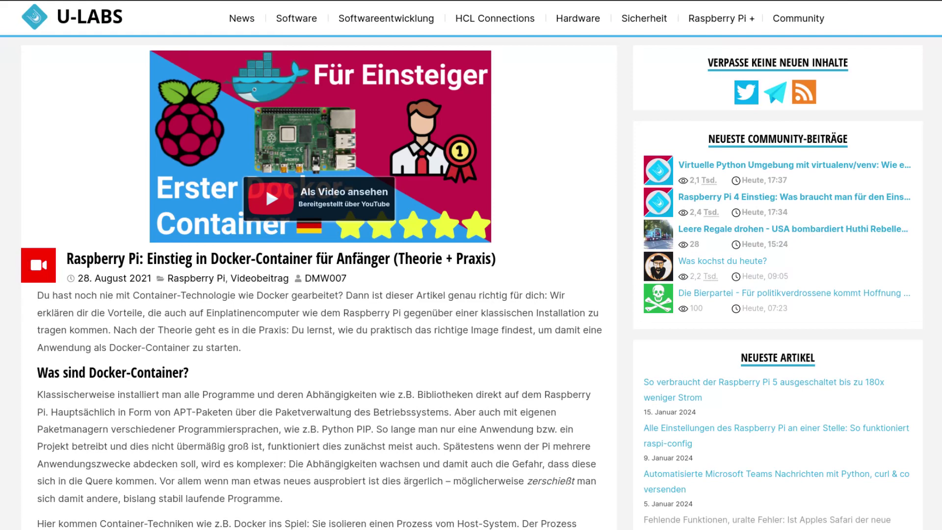
Check that the docker service is running with 'systemctl status docker'.
{"action": "type", "text": "systemctl s"}
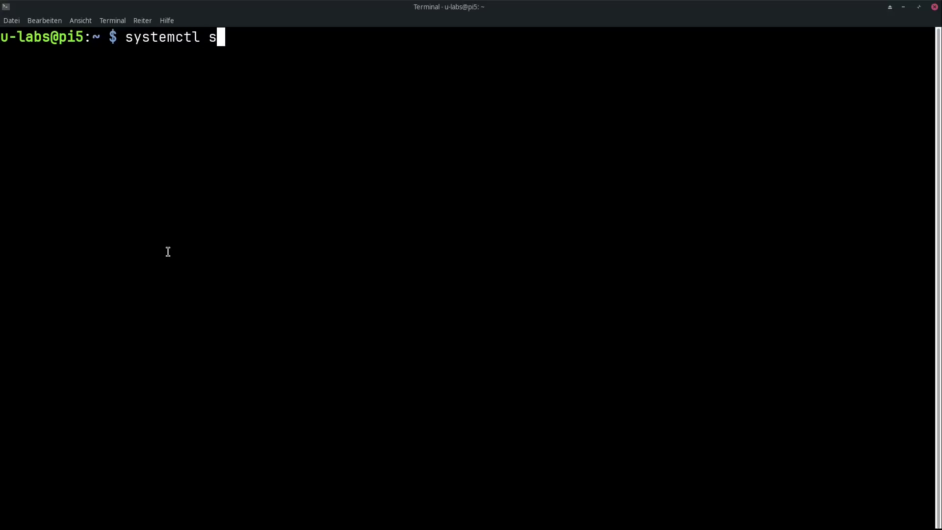
{"action": "type", "text": "tatus docker"}
{"action": "key", "text": "Return"}
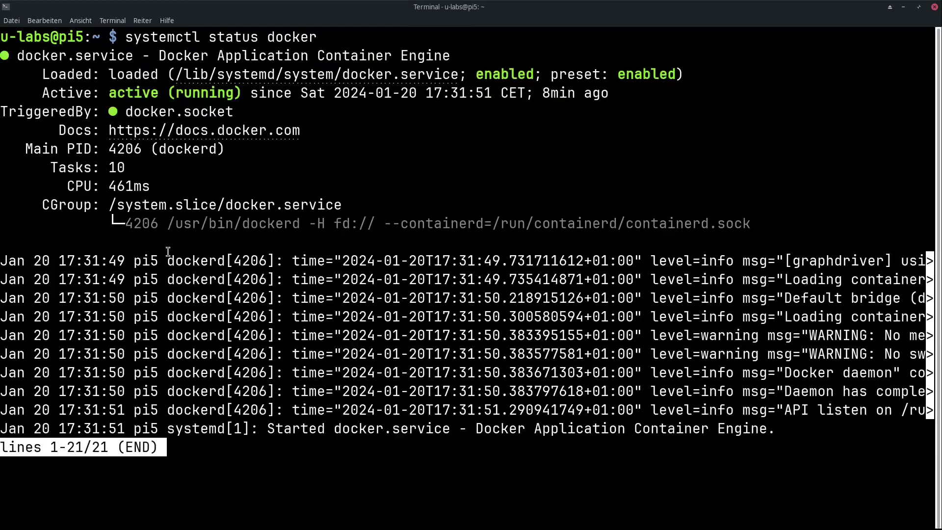
{"action": "key", "text": "q"}
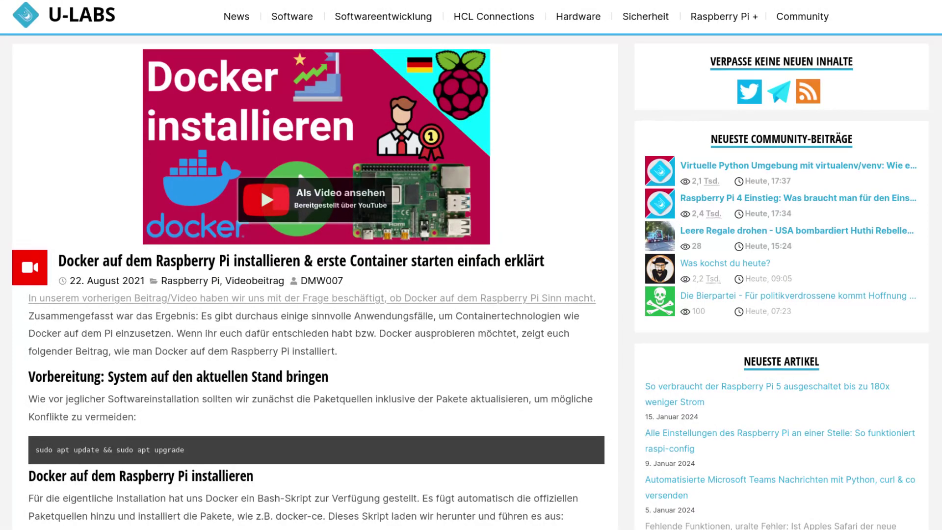
Show the Docker version (24.0.7) and list ~/demo-webserver with 'ls -lh'.
{"action": "type", "text": "docker --"}
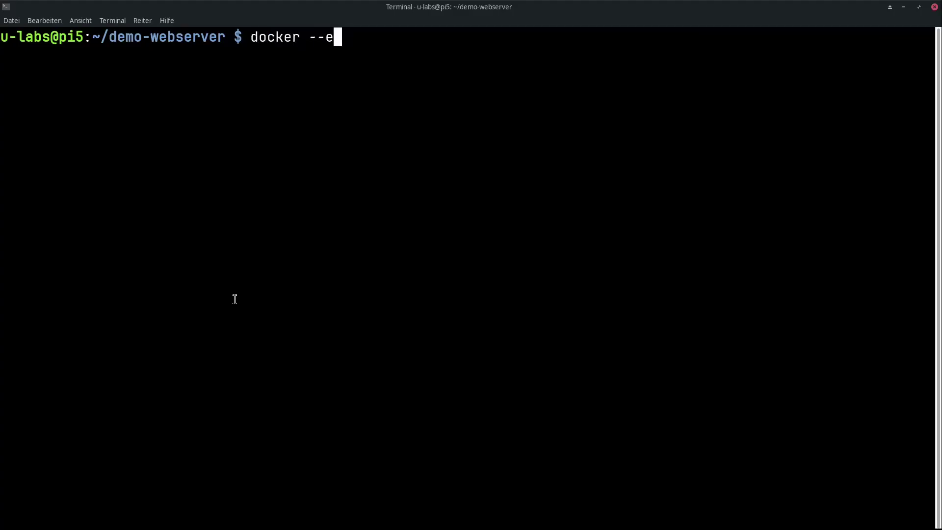
{"action": "type", "text": "version"}
{"action": "key", "text": "Return"}
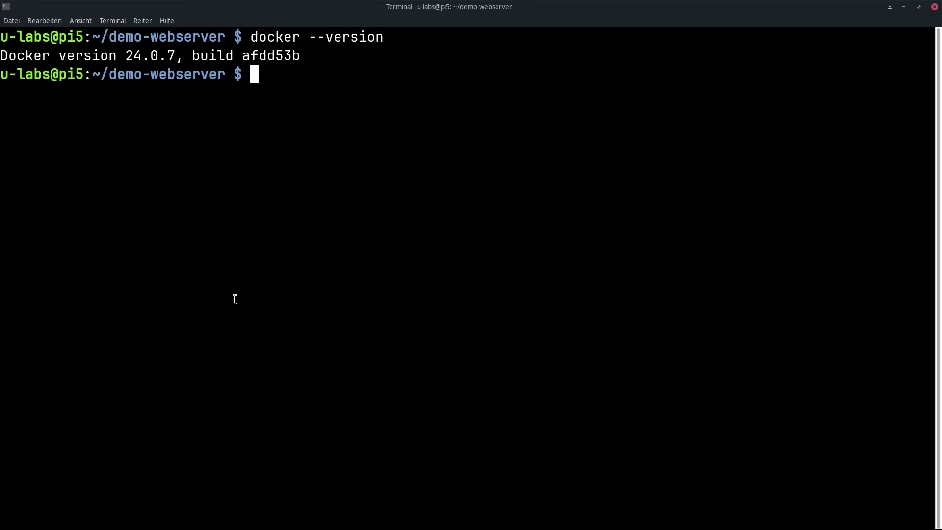
{"action": "type", "text": "ls -lh"}
{"action": "key", "text": "Return"}
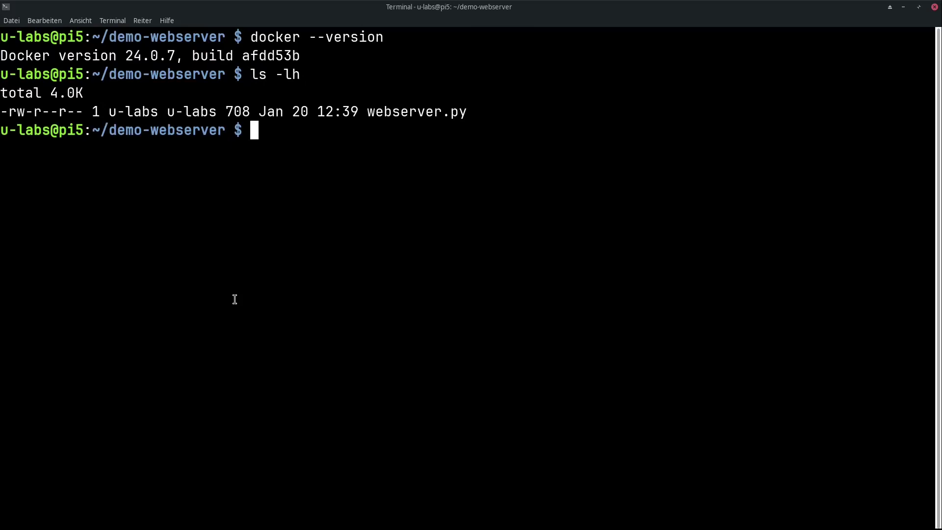
{"action": "type", "text": "vo,"}
{"action": "key", "text": "BackSpace"}
{"action": "key", "text": "BackSpace"}
{"action": "key", "text": "BackSpace"}
{"action": "key", "text": "BackSpace"}
Write a Dockerfile in vim using python:3-alpine, copying webserver.py to /app and running it with python.
{"action": "type", "text": "vim Docke"}
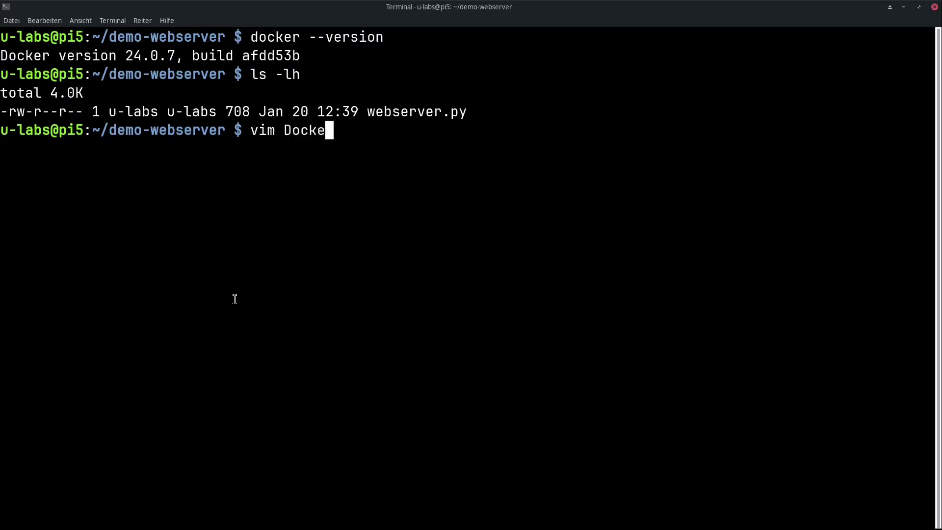
{"action": "type", "text": "rfile"}
{"action": "key", "text": "Return"}
{"action": "type", "text": ":set p"}
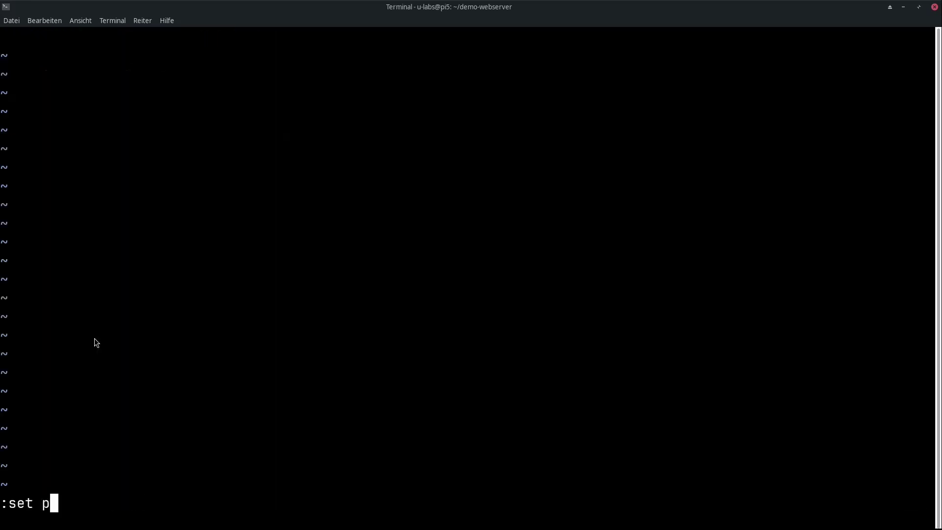
{"action": "type", "text": "aste"}
{"action": "key", "text": "Return"}
{"action": "key", "text": "ctrl+shift+v"}
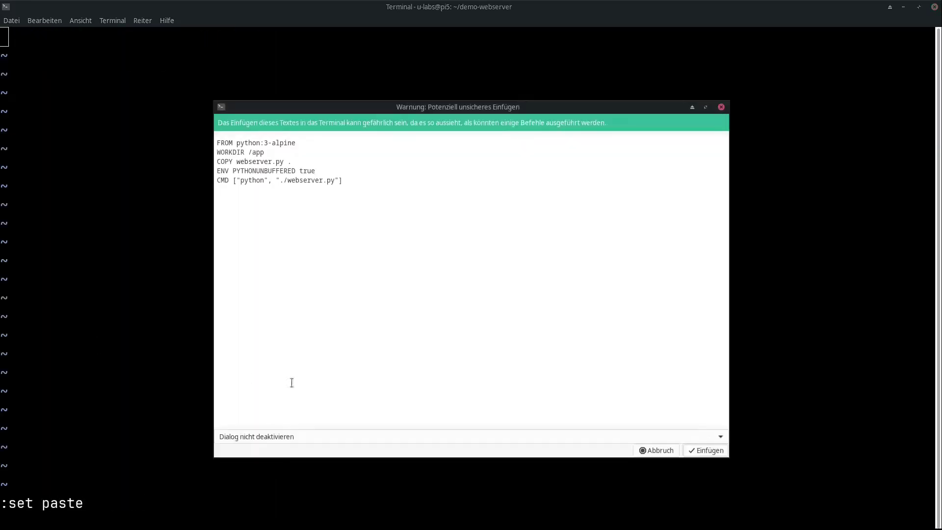
{"action": "left_click", "coordinate": [702, 449]}
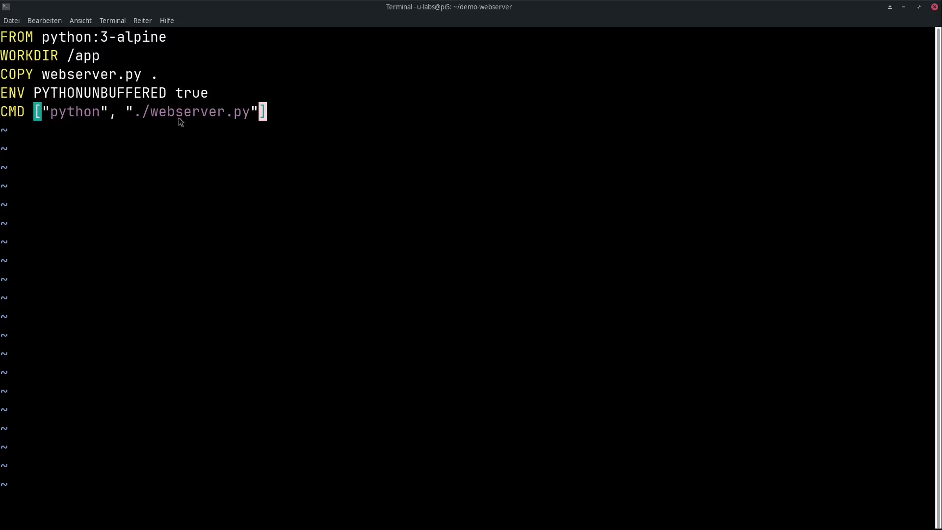
{"action": "key", "text": "Escape"}
Save the Dockerfile and start a new docker-compose.yml in vim with paste mode on.
{"action": "type", "text": ":wq"}
{"action": "key", "text": "Return"}
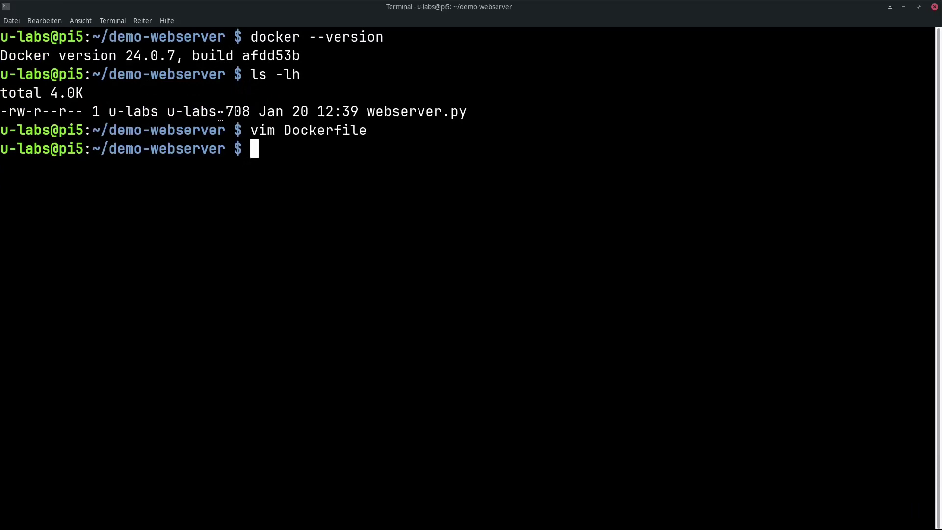
{"action": "type", "text": "vim docker-"}
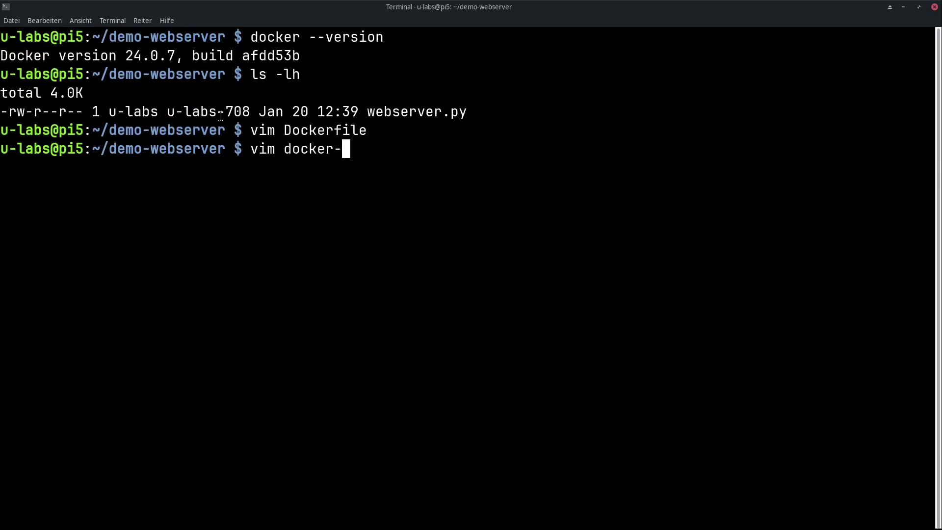
{"action": "type", "text": "compose.yml"}
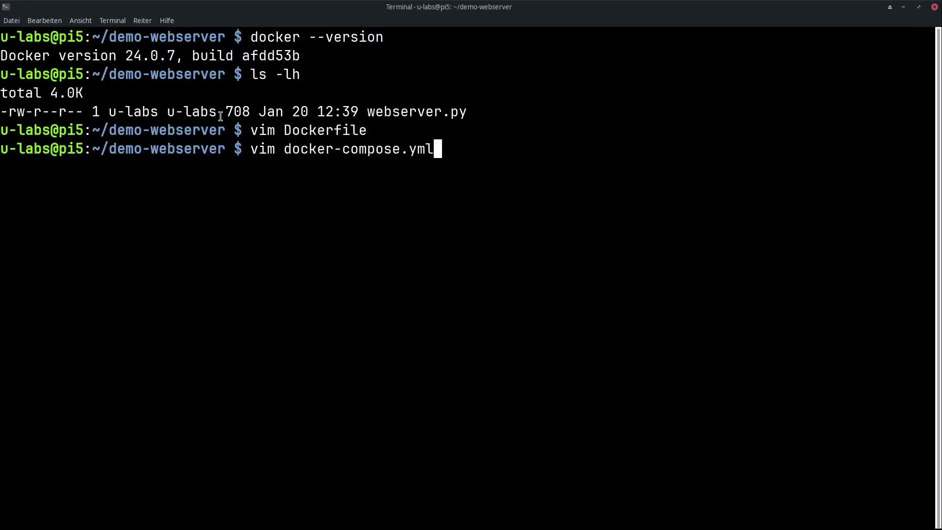
{"action": "key", "text": "Return"}
{"action": "type", "text": ":set p"}
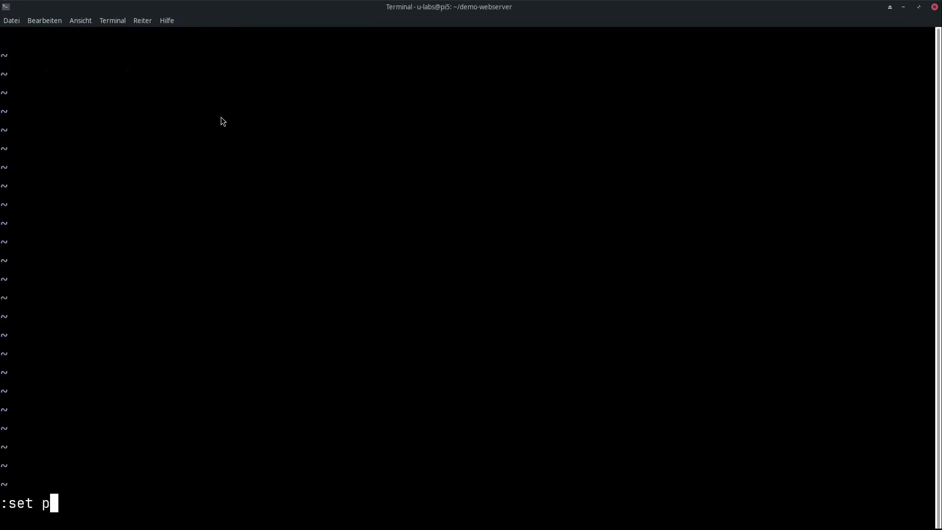
{"action": "type", "text": "aste"}
{"action": "key", "text": "Return"}
Paste the python-web service YAML (128M memory, restart always, ports 8080:8080), then list the folder.
{"action": "key", "text": "ctrl+shift+v"}
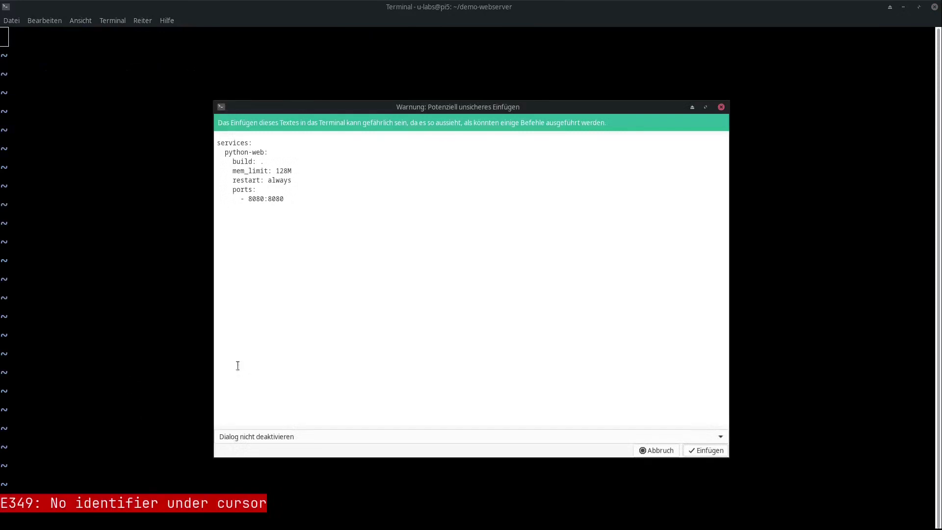
{"action": "left_click", "coordinate": [716, 451]}
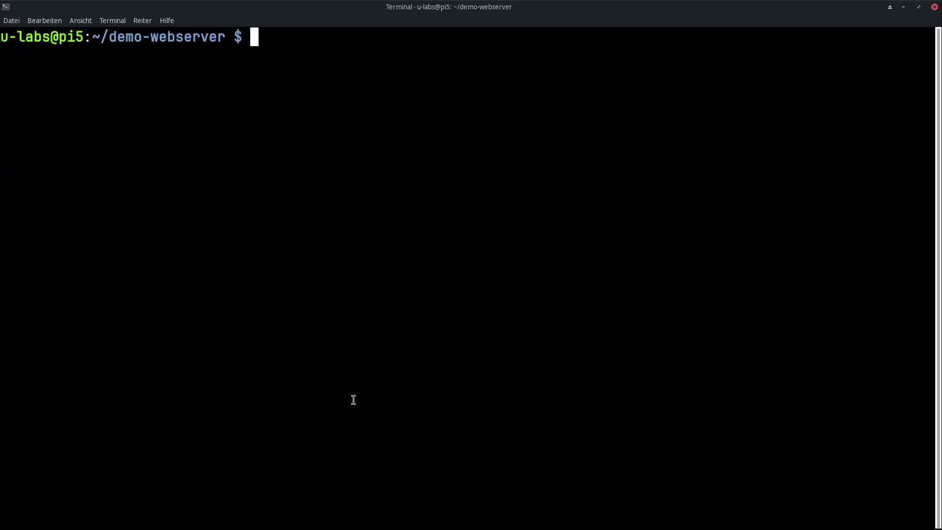
{"action": "type", "text": "ls -lh"}
{"action": "key", "text": "Return"}
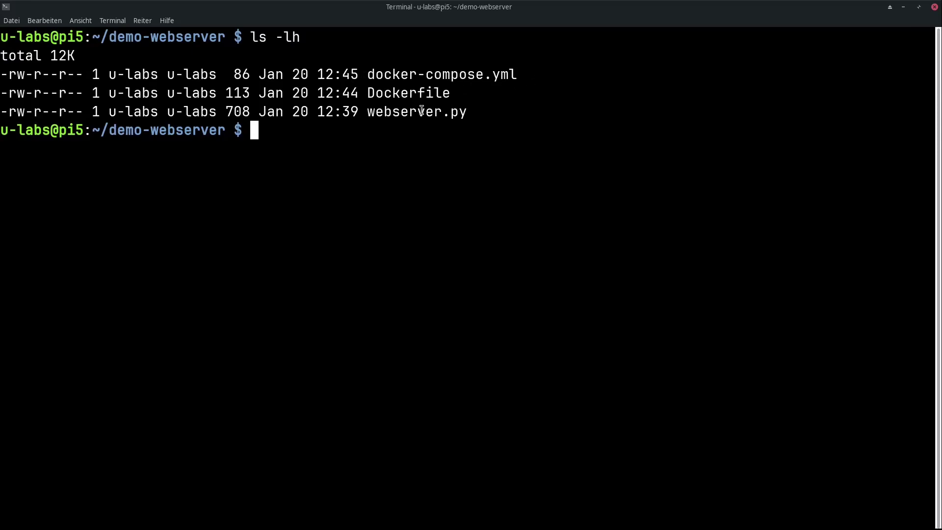
Start the service with 'docker compose up -d' and confirm it with 'docker compose ps'.
{"action": "type", "text": "docker compose "}
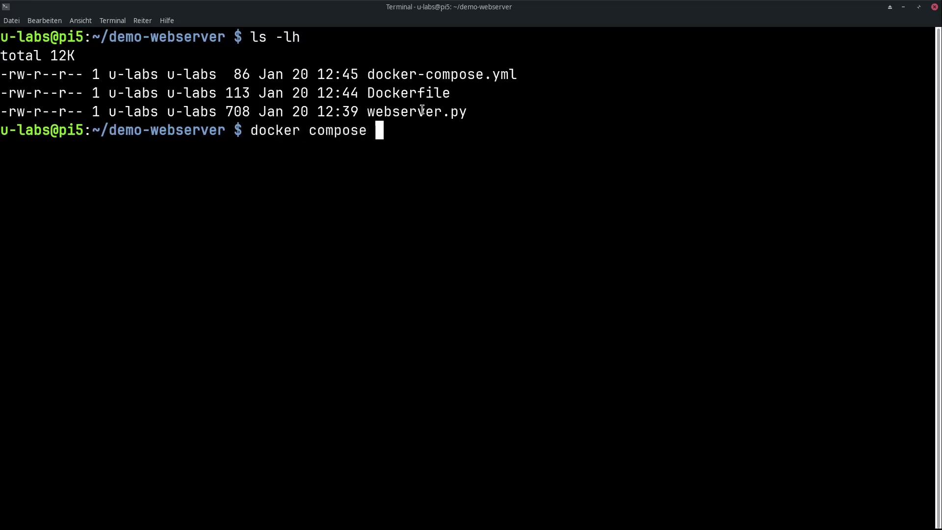
{"action": "type", "text": "up -d"}
{"action": "key", "text": "Return"}
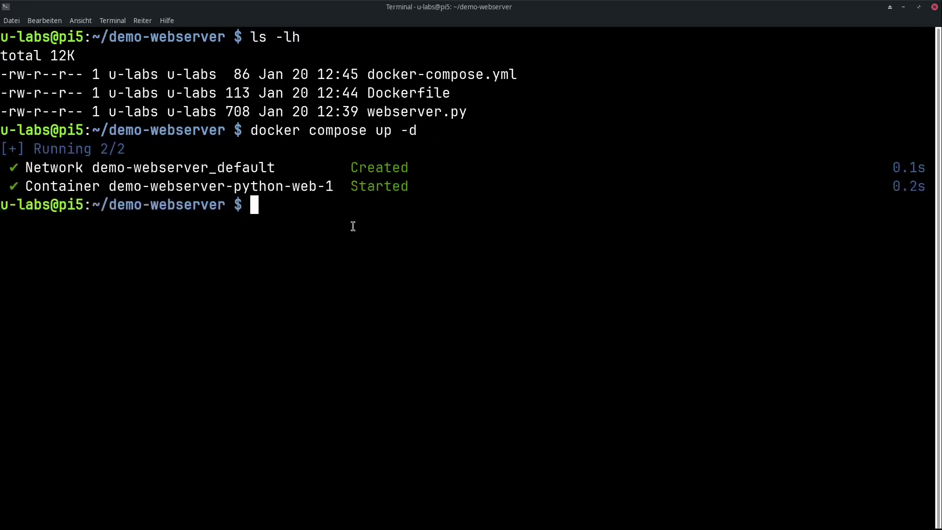
{"action": "key", "text": "Up"}
{"action": "key", "text": "BackSpace"}
{"action": "key", "text": "BackSpace"}
{"action": "key", "text": "BackSpace"}
{"action": "key", "text": "BackSpace"}
{"action": "key", "text": "BackSpace"}
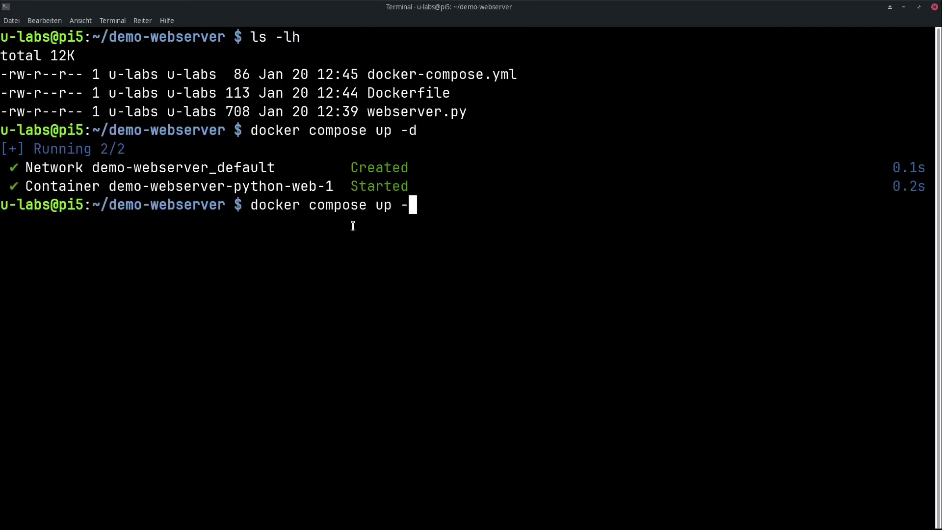
{"action": "type", "text": "ps"}
{"action": "key", "text": "Return"}
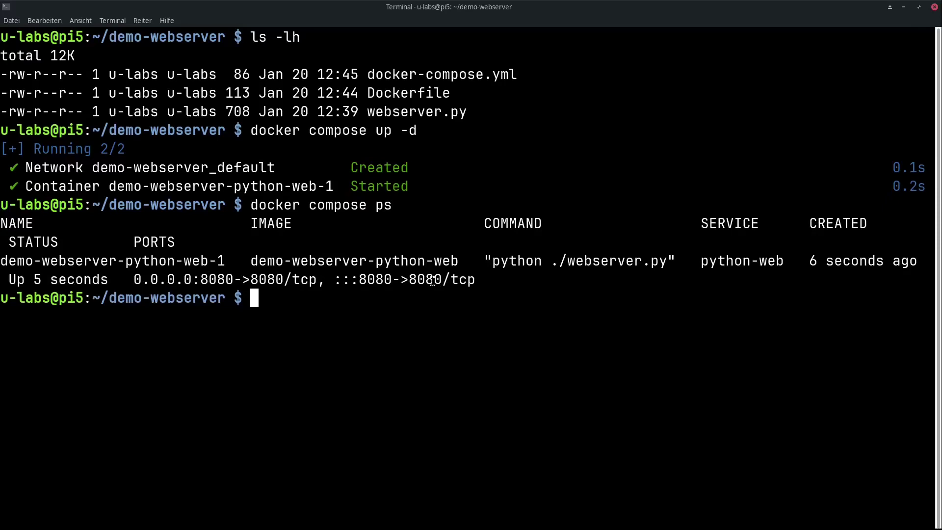
{"action": "type", "text": "curl http://localhost:8"}
{"action": "key", "text": "BackSpace"}
{"action": "type", "text": ":8080"}
{"action": "key", "text": "Return"}
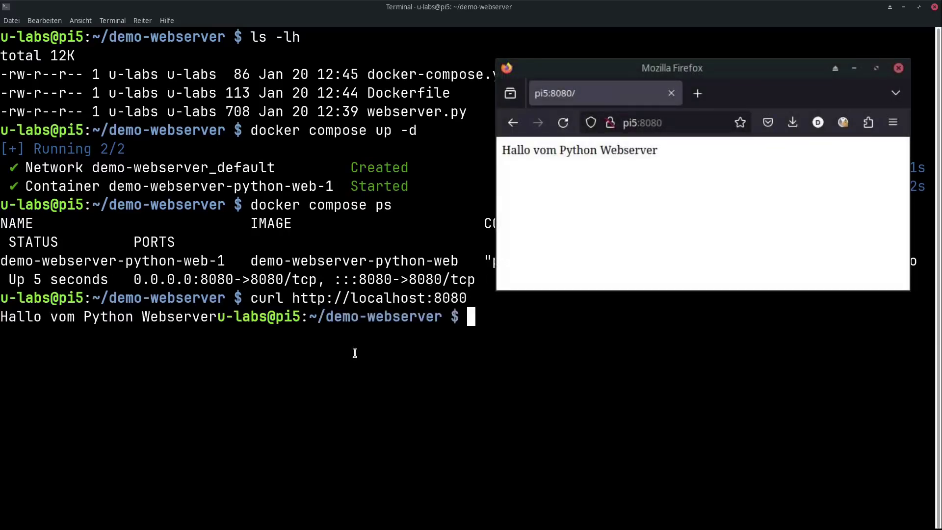
Reboot the Pi with 'sudo reboot' and reconnect using 'ssh pi5'.
{"action": "type", "text": "sudo reboot"}
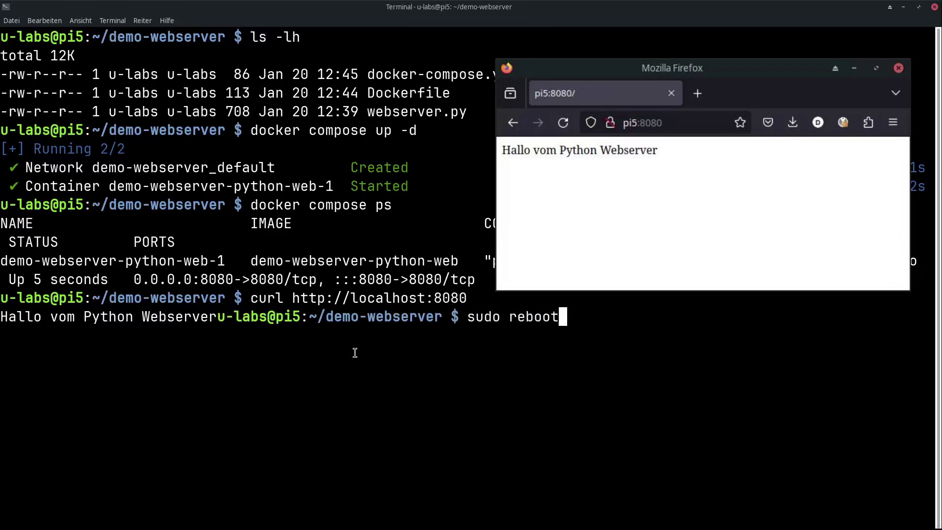
{"action": "key", "text": "Return"}
{"action": "type", "text": "ssh pi5"}
{"action": "key", "text": "Return"}
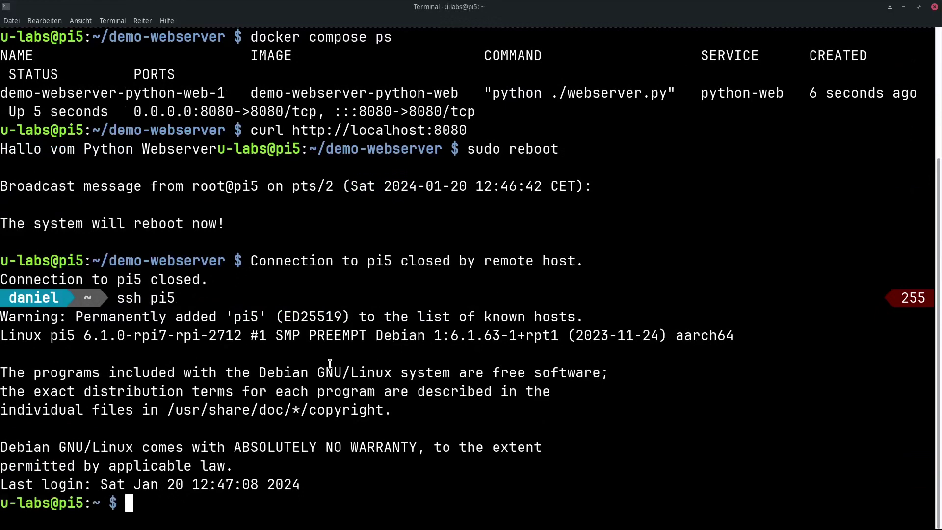
{"action": "type", "text": "docker ps"}
{"action": "key", "text": "Return"}
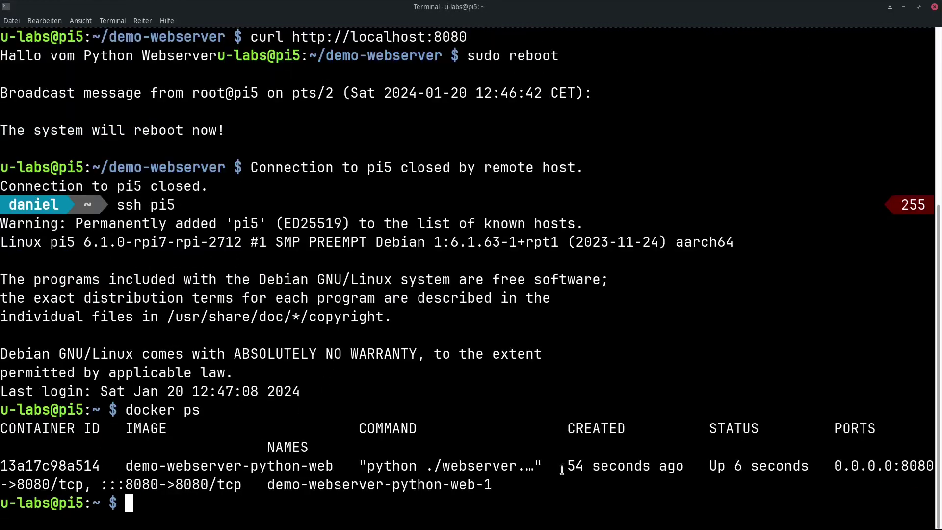
{"action": "type", "text": "uptime"}
{"action": "key", "text": "Return"}
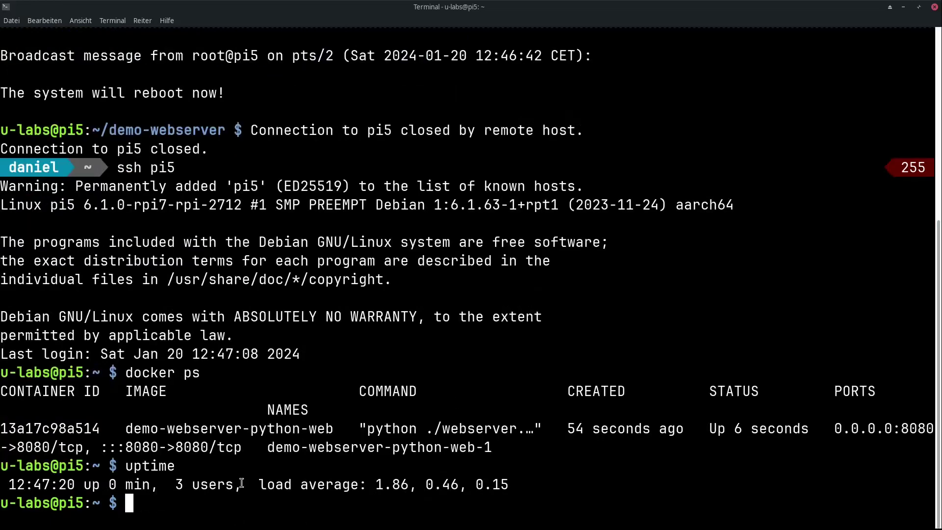
{"action": "type", "text": "curl http"}
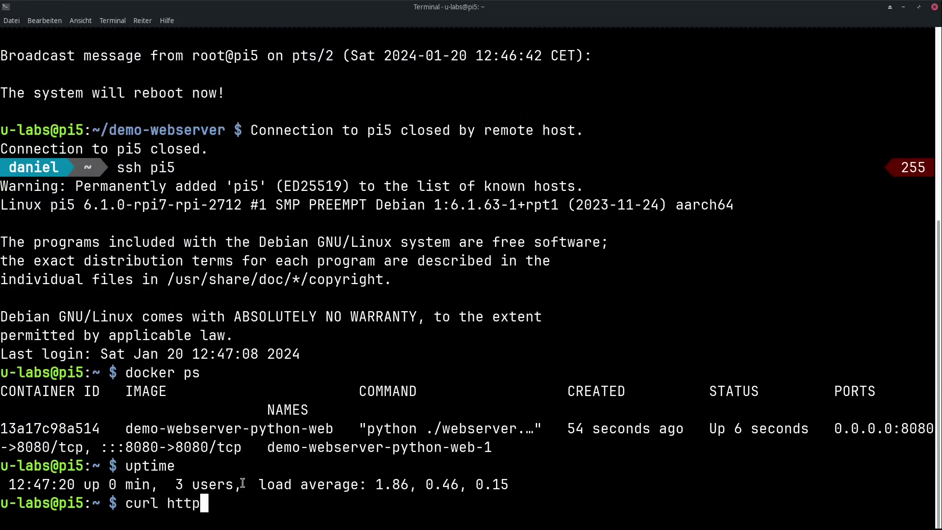
{"action": "type", "text": "://localhost:8080"}
{"action": "key", "text": "Return"}
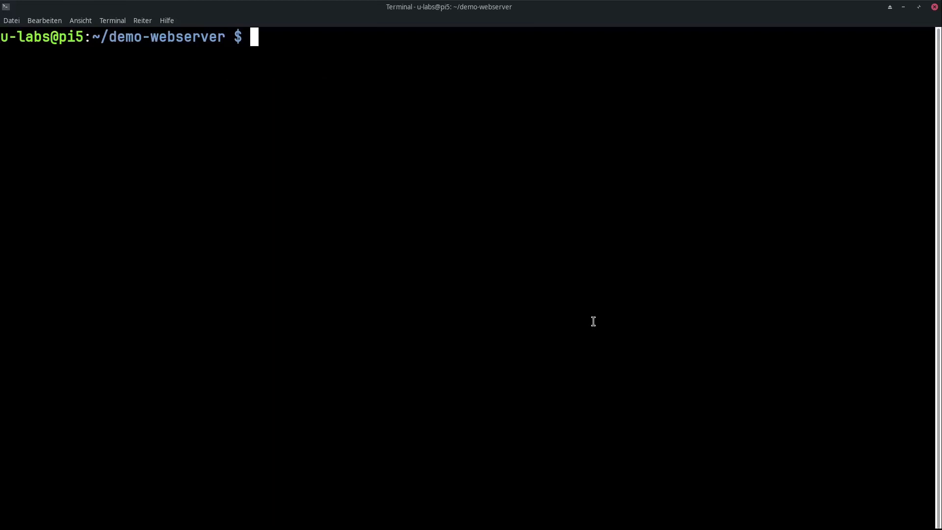
Open your own crontab with crontab -e (no sudo) and move to the file's empty last line.
{"action": "type", "text": "crontab -e"}
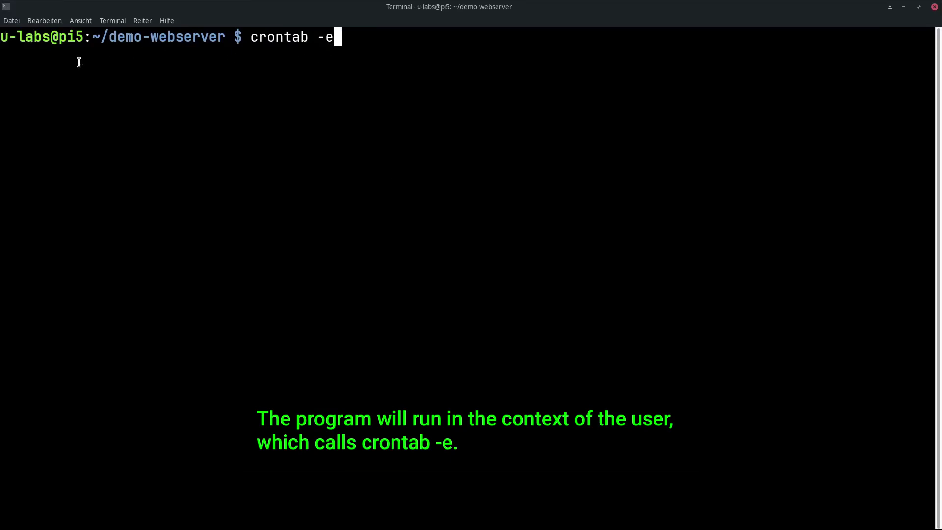
{"action": "key", "text": "Home"}
{"action": "type", "text": "sudo"}
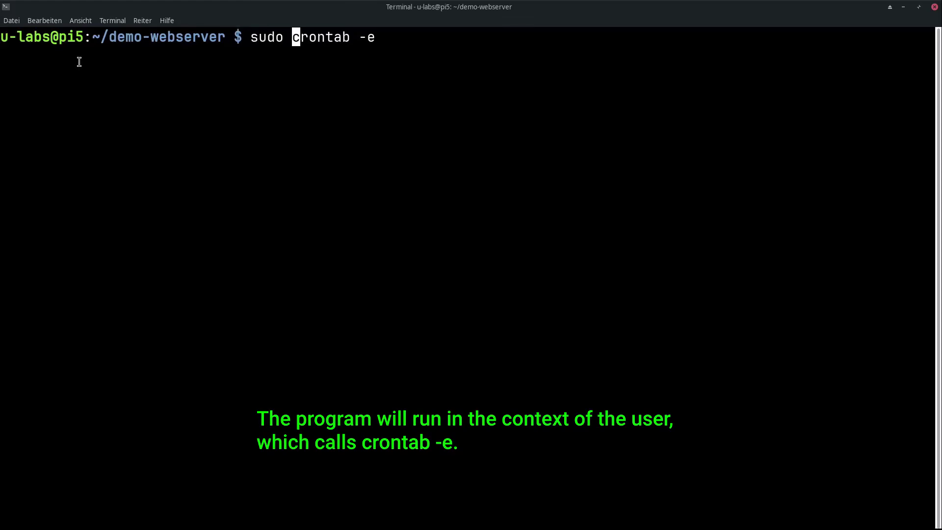
{"action": "key", "text": "BackSpace"}
{"action": "key", "text": "BackSpace"}
{"action": "key", "text": "BackSpace"}
{"action": "key", "text": "BackSpace"}
{"action": "key", "text": "BackSpace"}
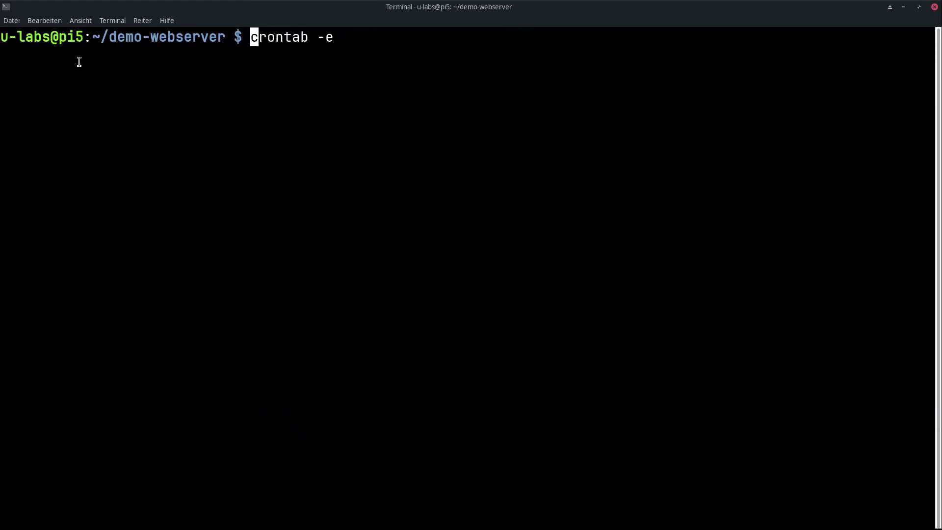
{"action": "key", "text": "Return"}
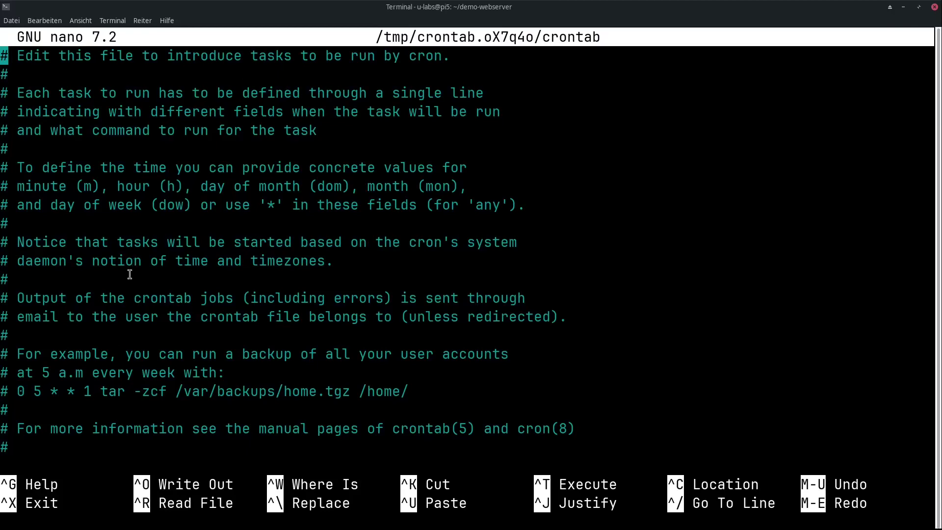
{"action": "key", "text": "Down"}
{"action": "key", "text": "Down"}
{"action": "key", "text": "Down"}
{"action": "key", "text": "Down"}
{"action": "key", "text": "Down"}
{"action": "key", "text": "Down"}
{"action": "key", "text": "Down"}
{"action": "key", "text": "Down"}
{"action": "key", "text": "Down"}
{"action": "key", "text": "Down"}
{"action": "key", "text": "Down"}
{"action": "key", "text": "Down"}
{"action": "key", "text": "Down"}
{"action": "key", "text": "Down"}
{"action": "key", "text": "Down"}
{"action": "key", "text": "Down"}
{"action": "key", "text": "Down"}
{"action": "key", "text": "Down"}
{"action": "key", "text": "Down"}
{"action": "key", "text": "Down"}
{"action": "key", "text": "Down"}
{"action": "key", "text": "Down"}
{"action": "key", "text": "Down"}
{"action": "key", "text": "Down"}
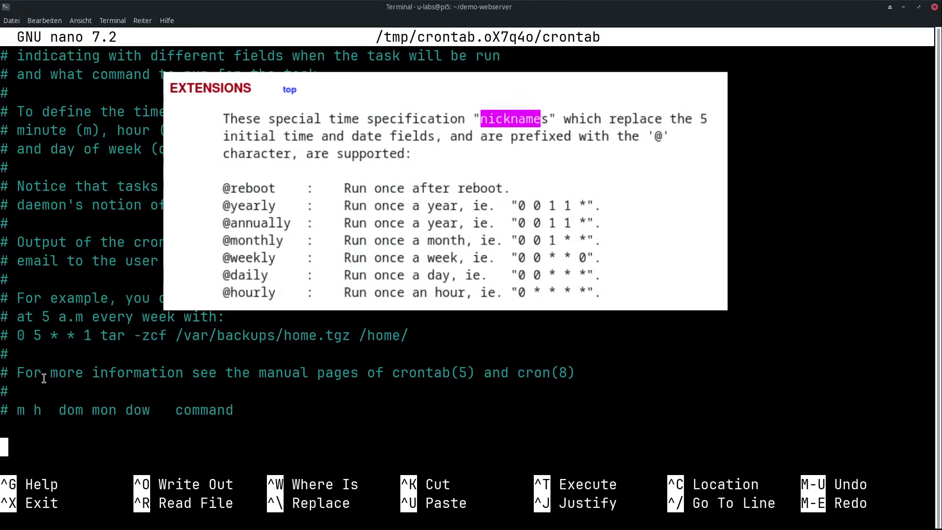
{"action": "type", "text": "@reboot"}
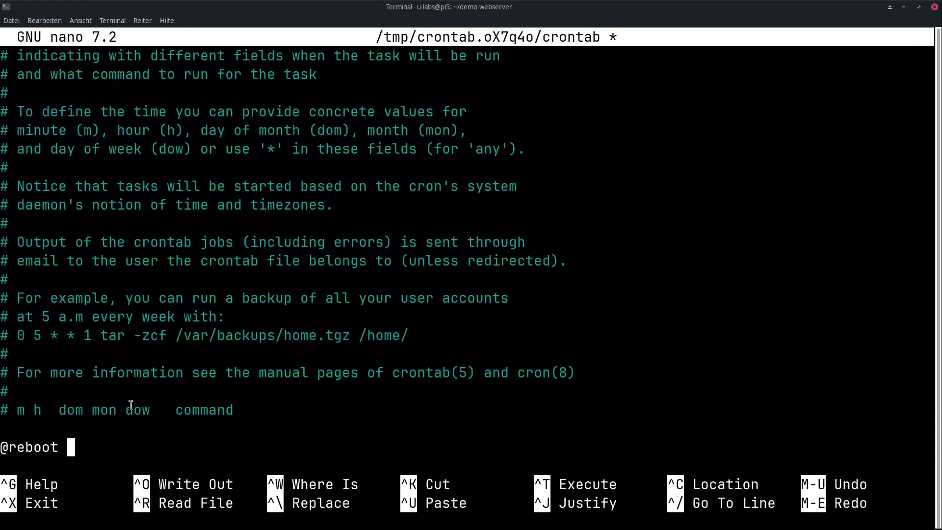
{"action": "type", "text": "/usr/bin/python /home/u"}
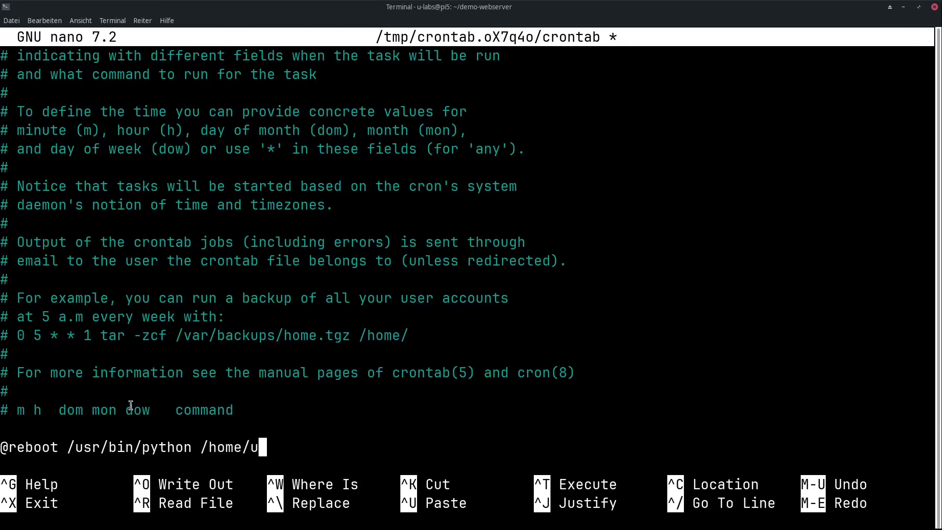
{"action": "type", "text": "-labs/demo"}
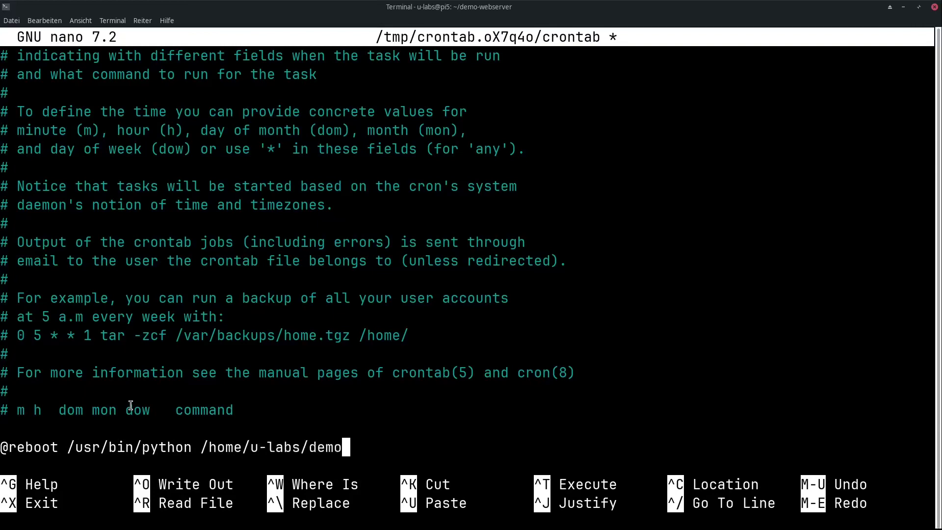
{"action": "type", "text": "-webserver"}
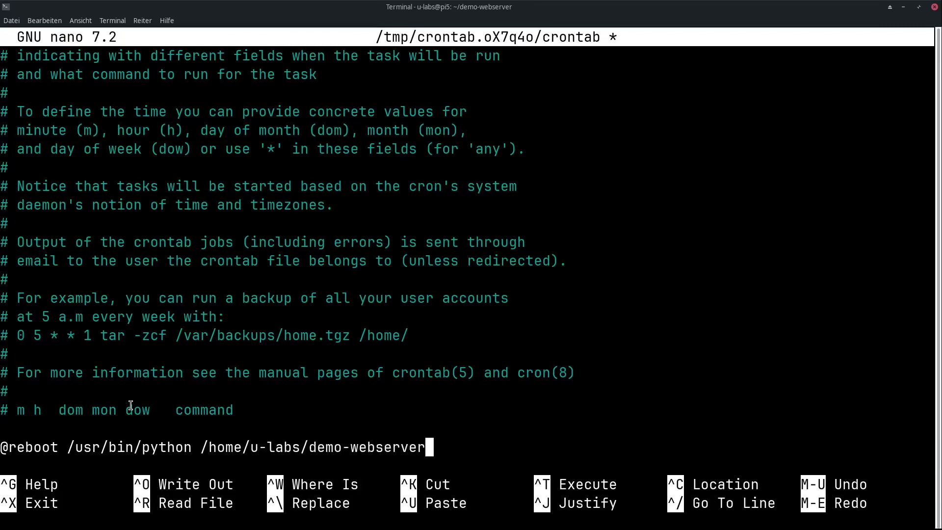
{"action": "type", "text": "/webserver.py "}
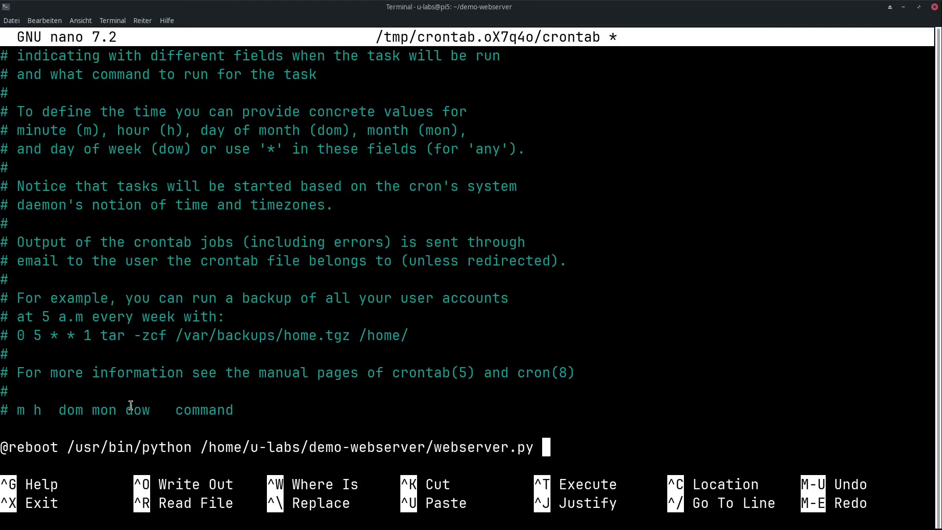
{"action": "type", "text": "&"}
{"action": "key", "text": "ctrl+x"}
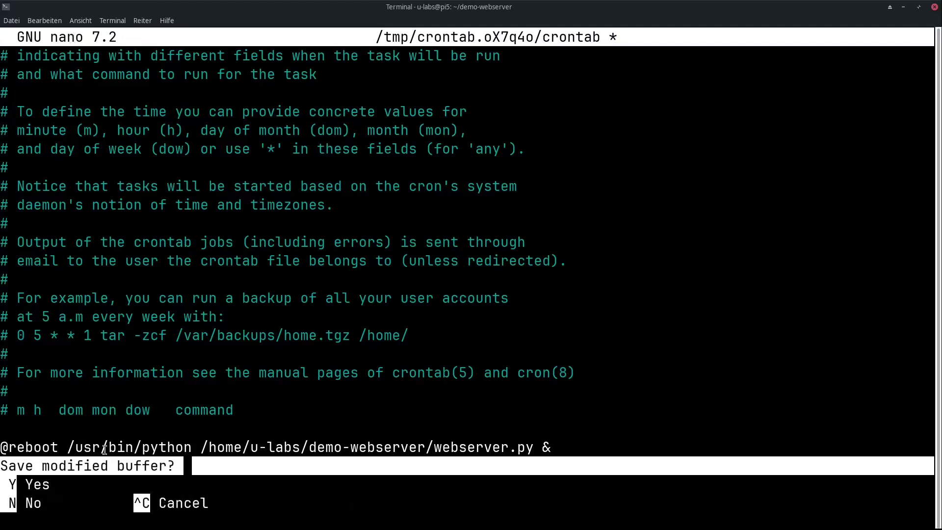
{"action": "key", "text": "y"}
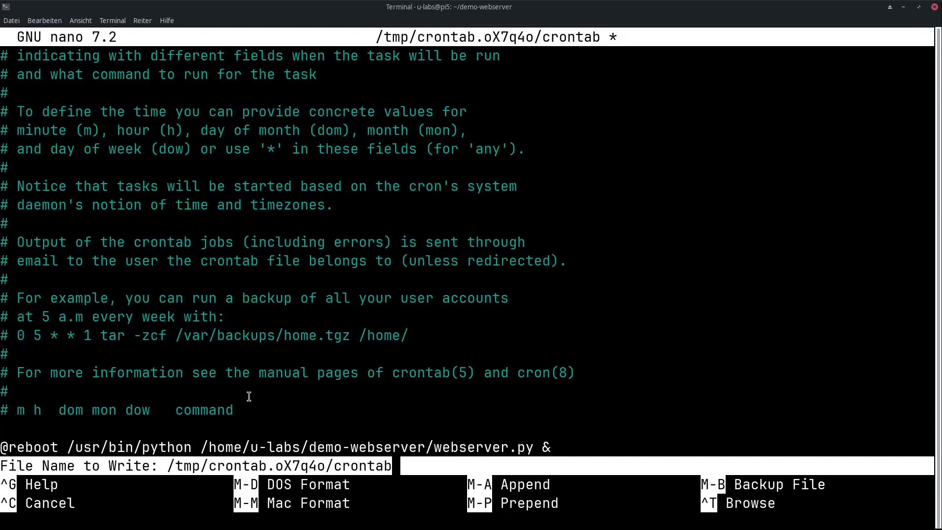
Write the crontab under its default name and reboot the Pi with sudo reboot.
{"action": "key", "text": "Return"}
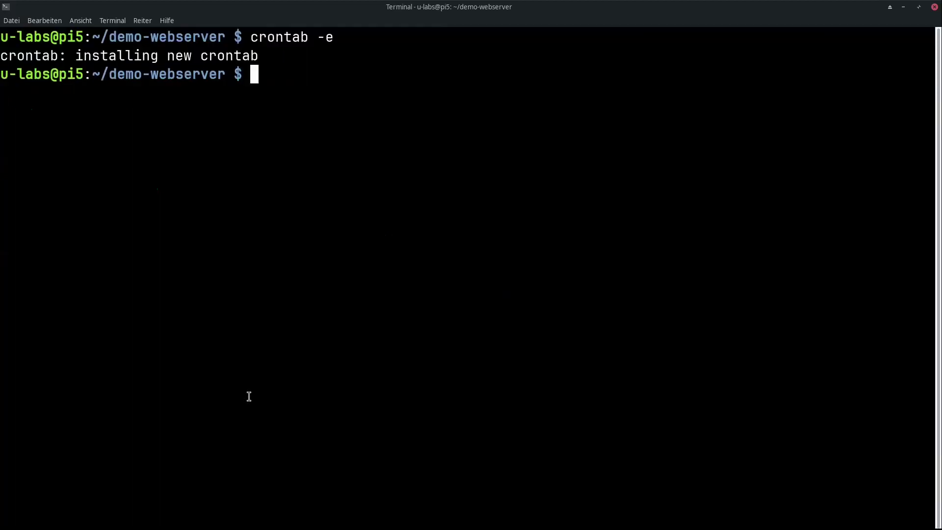
{"action": "type", "text": "sudo reboot"}
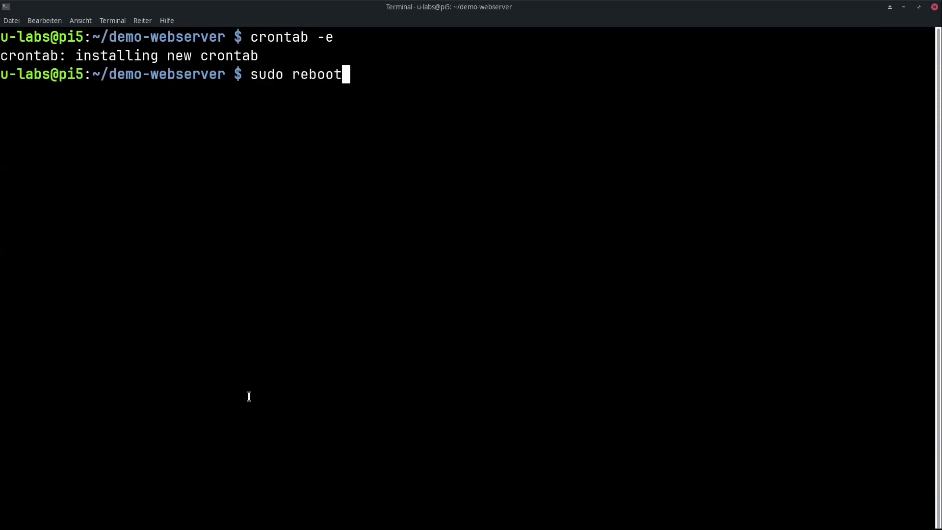
{"action": "key", "text": "Return"}
{"action": "type", "text": "curl http:"}
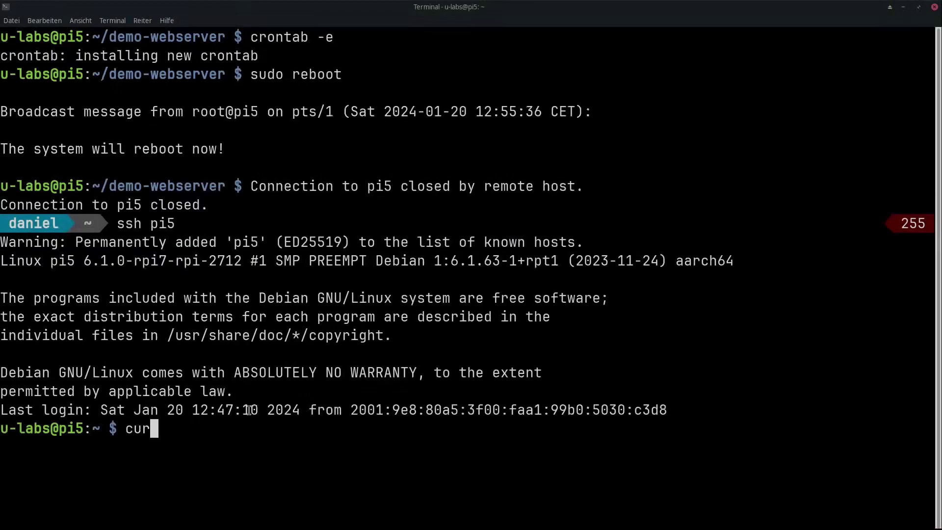
{"action": "type", "text": "//local"}
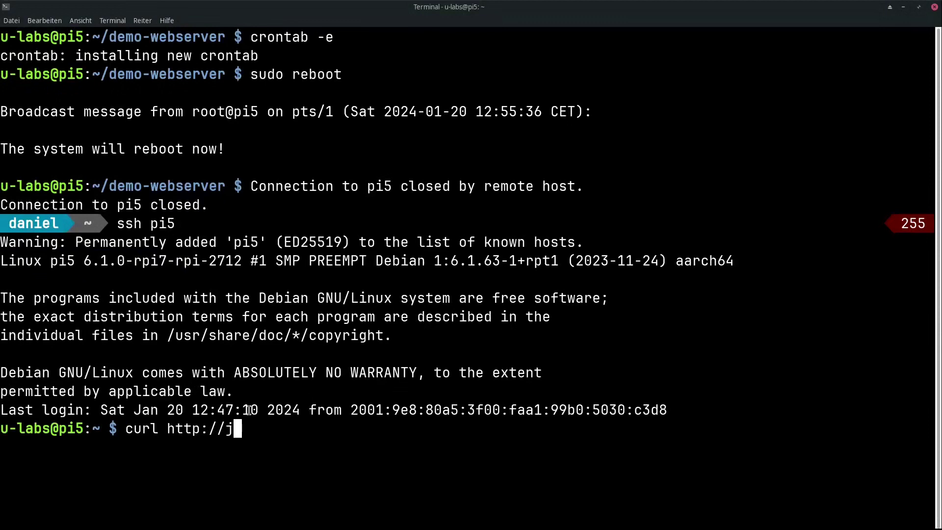
{"action": "type", "text": "host:8080"}
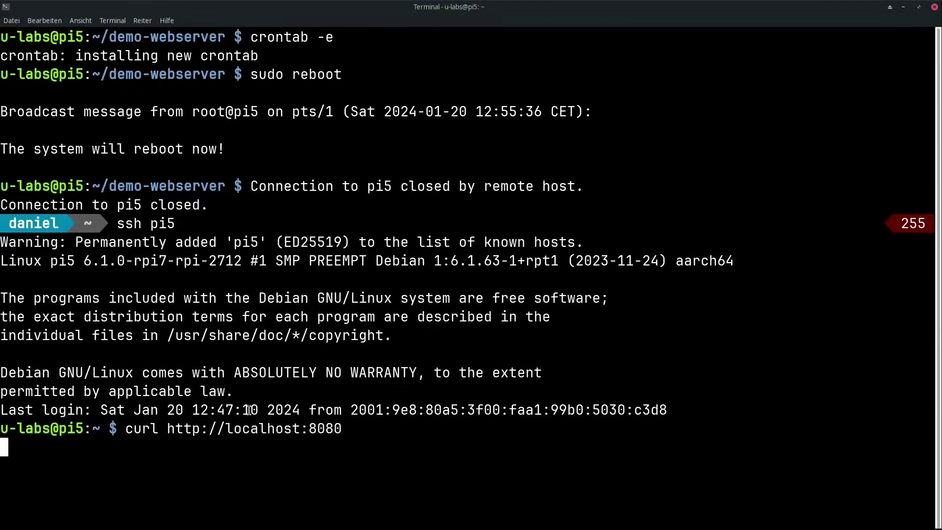
{"action": "key", "text": "Return"}
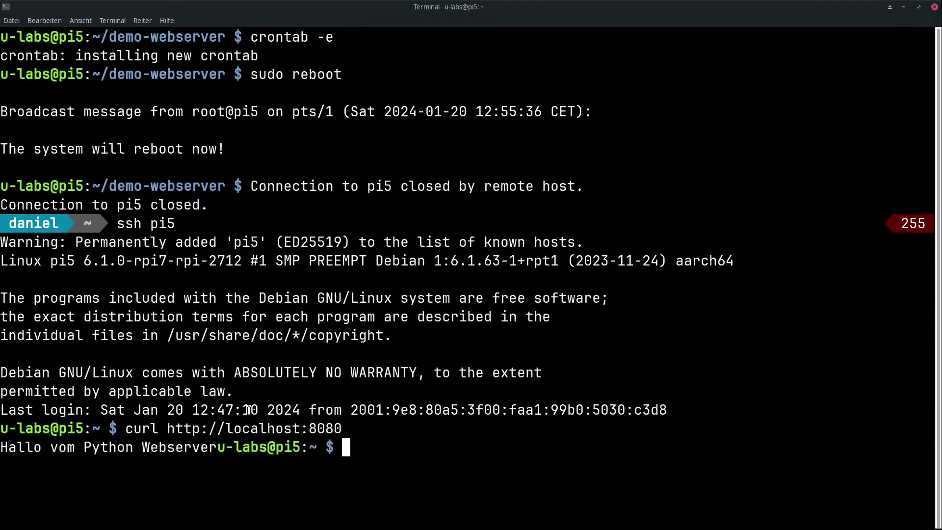
{"action": "type", "text": "ps -fC phyton"}
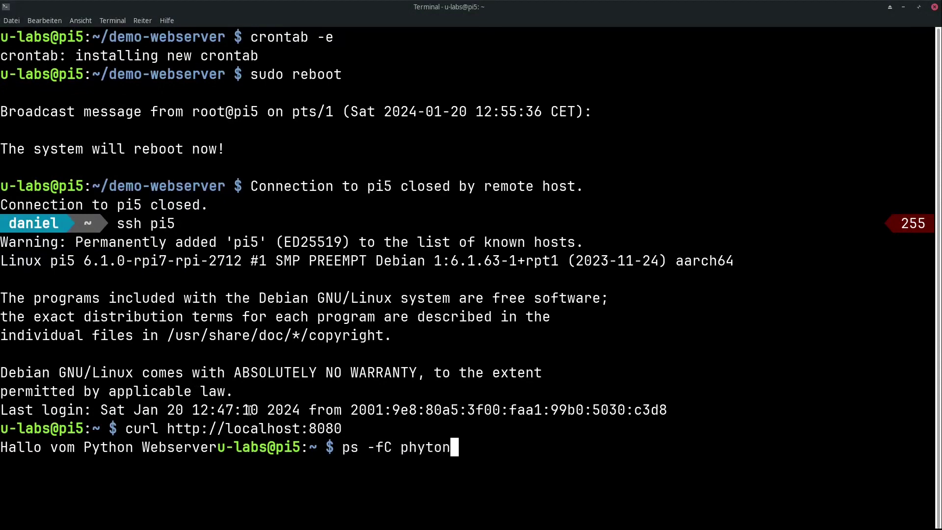
{"action": "key", "text": "Return"}
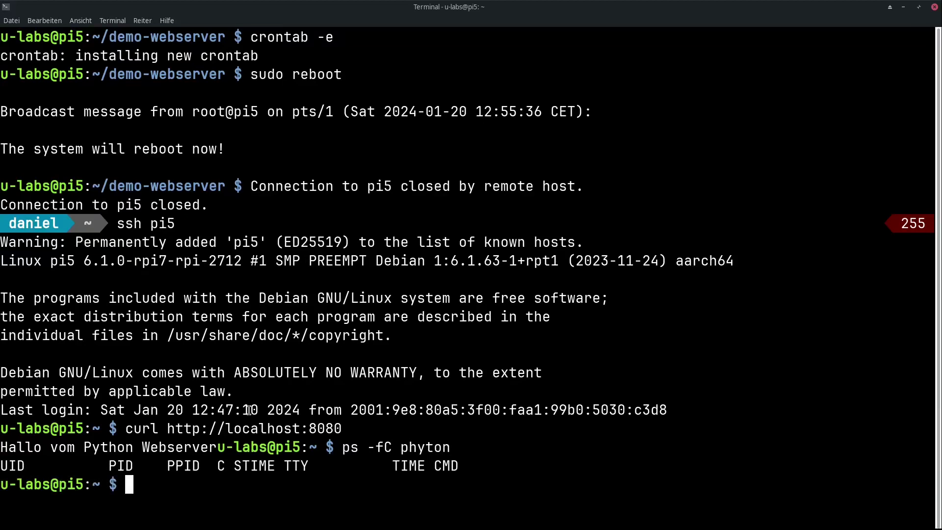
{"action": "key", "text": "Up"}
{"action": "key", "text": "BackSpace"}
{"action": "key", "text": "BackSpace"}
{"action": "key", "text": "BackSpace"}
{"action": "key", "text": "BackSpace"}
{"action": "key", "text": "BackSpace"}
{"action": "type", "text": "ython"}
{"action": "key", "text": "Return"}
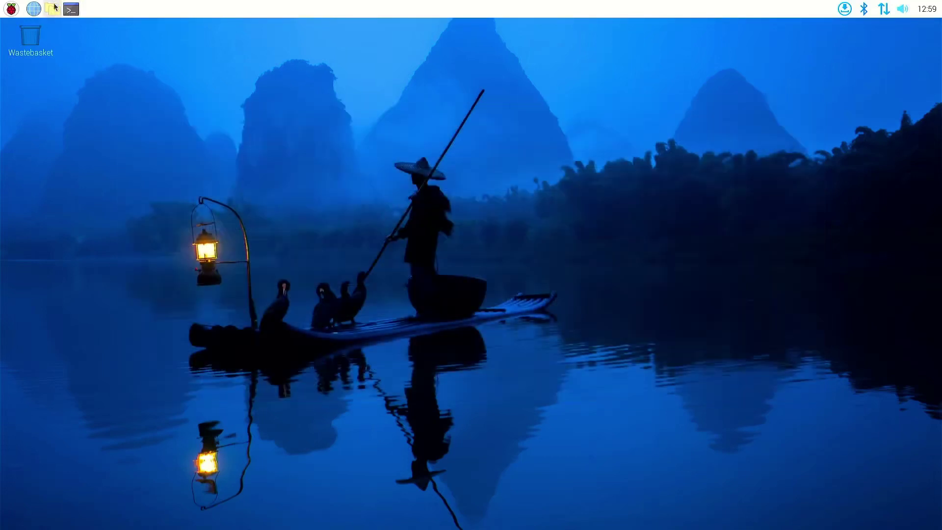
In a new, enlarged terminal, create the folder ~/.config/autostart with mkdir.
{"action": "left_click", "coordinate": [71, 9]}
{"action": "key", "text": "ctrl+plus"}
{"action": "key", "text": "ctrl+plus"}
{"action": "key", "text": "ctrl+plus"}
{"action": "key", "text": "ctrl+plus"}
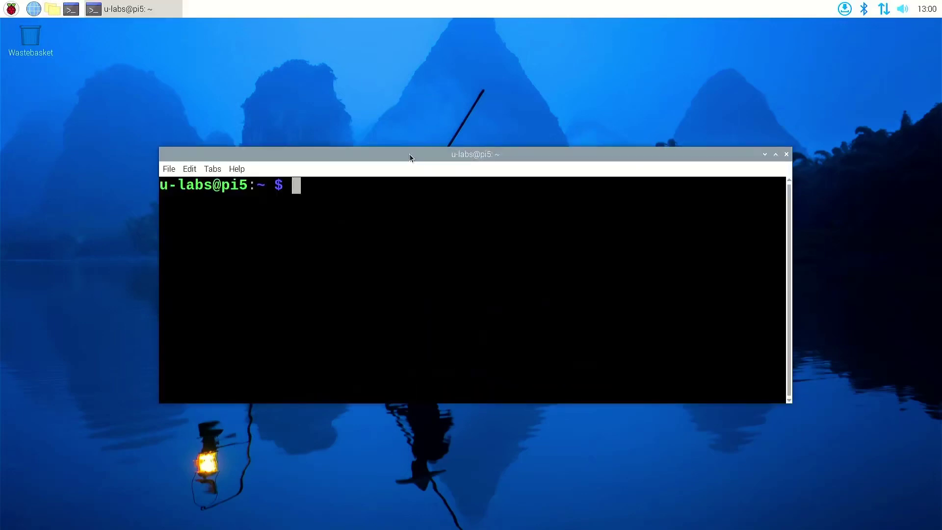
{"action": "type", "text": "mkdir "}
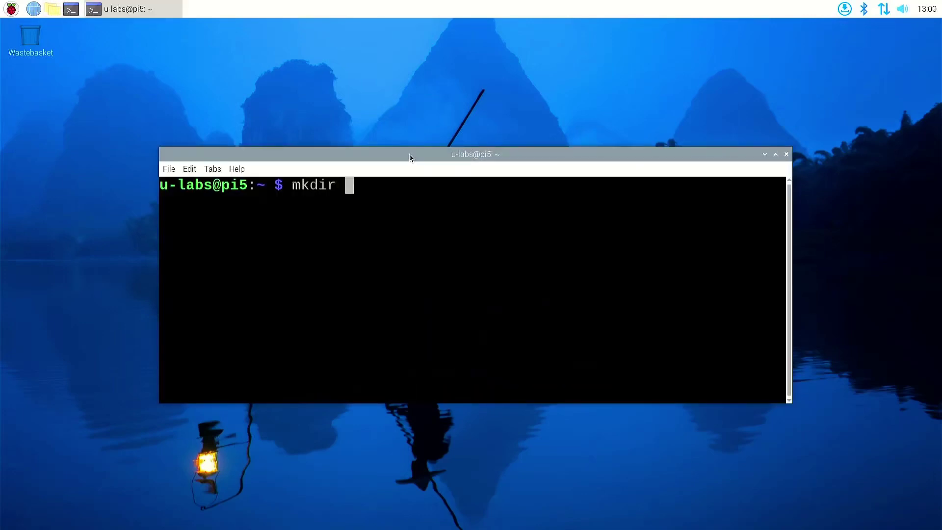
{"action": "type", "text": "~/.config/"}
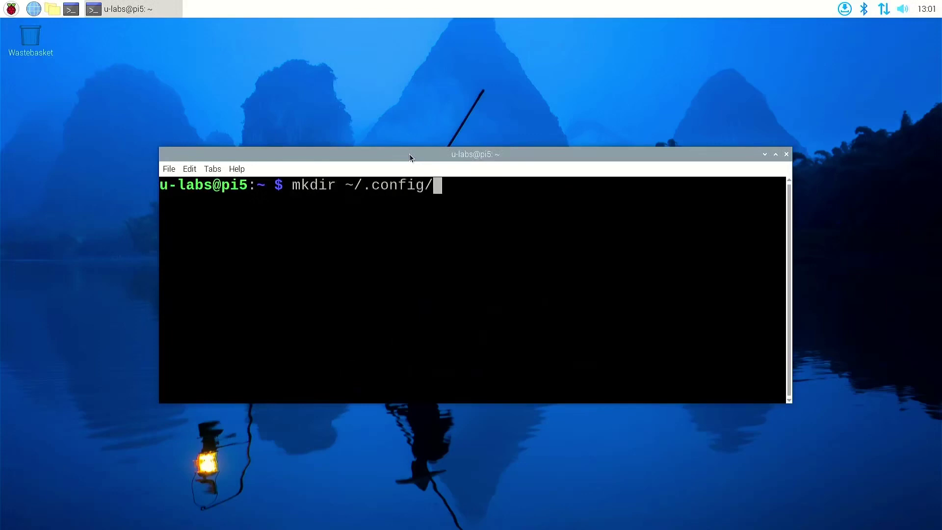
{"action": "type", "text": "autostart"}
{"action": "key", "text": "Return"}
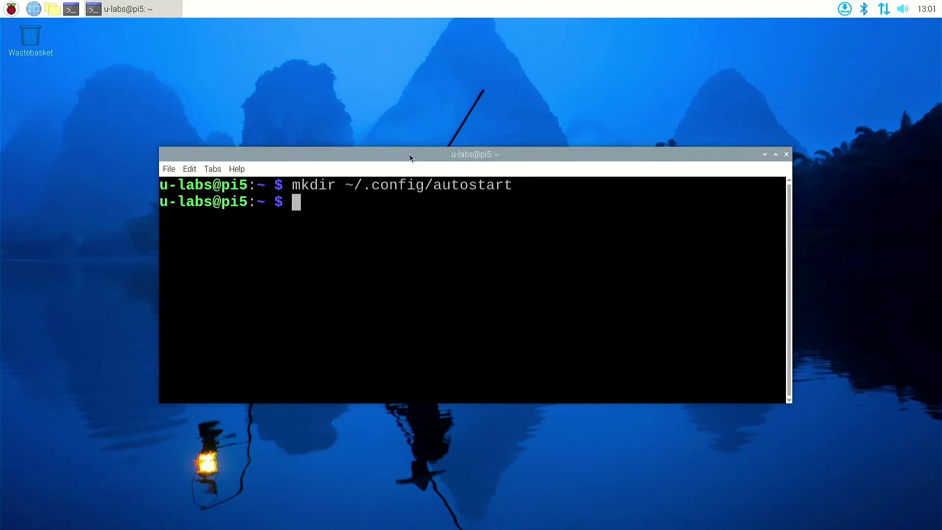
Turn the recalled command into vim ~/.config/autostart/browser.desktop.
{"action": "key", "text": "Up"}
{"action": "key", "text": "Home"}
{"action": "key", "text": "Delete"}
{"action": "key", "text": "Delete"}
{"action": "key", "text": "Delete"}
{"action": "key", "text": "Delete"}
{"action": "key", "text": "Delete"}
{"action": "type", "text": "vim"}
{"action": "key", "text": "ctrl+Right"}
{"action": "key", "text": "ctrl+Right"}
{"action": "type", "text": "/"}
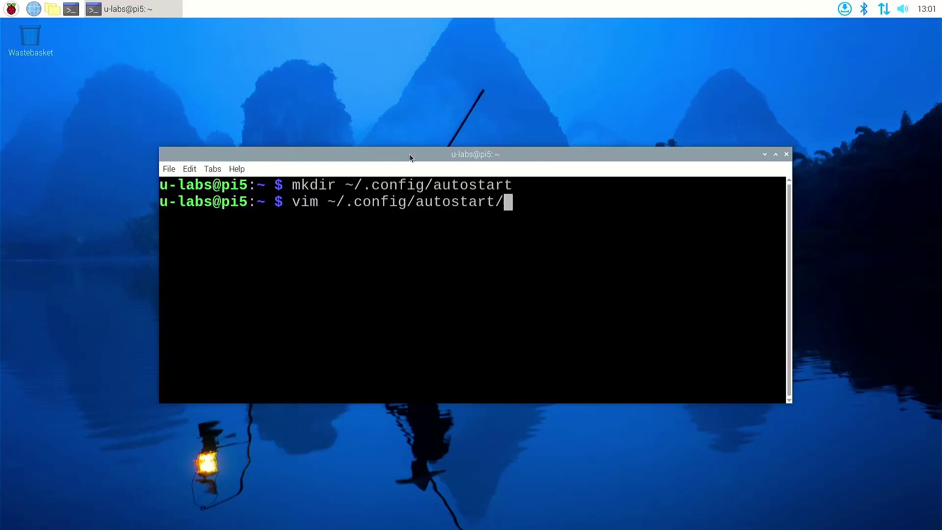
{"action": "type", "text": "browser."}
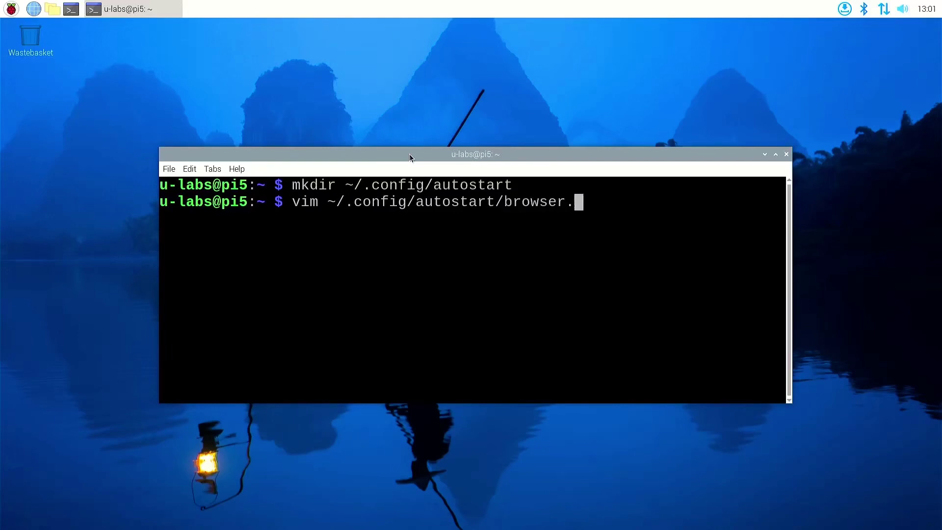
{"action": "type", "text": "desktop"}
Open browser.desktop in vim and add [Desktop Entry], Type=Application and Name=Browser Starten.
{"action": "key", "text": "Return"}
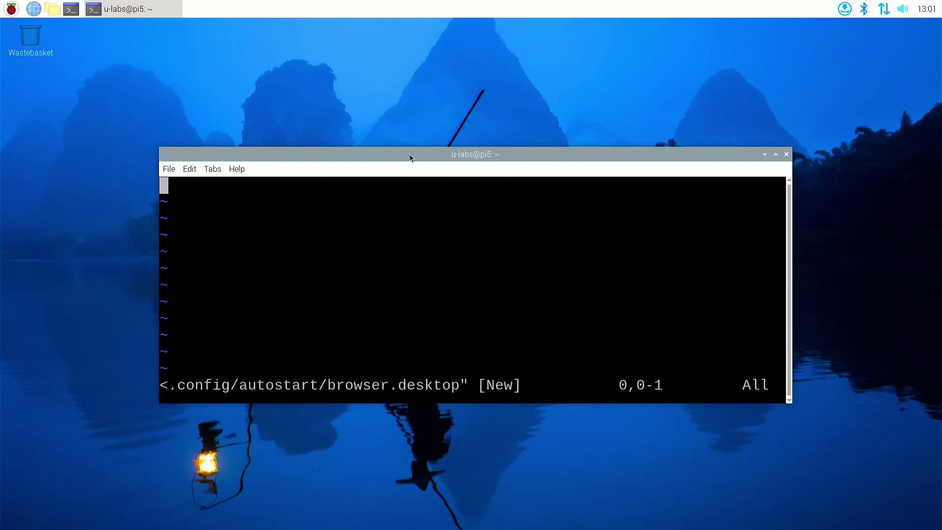
{"action": "type", "text": "i[D"}
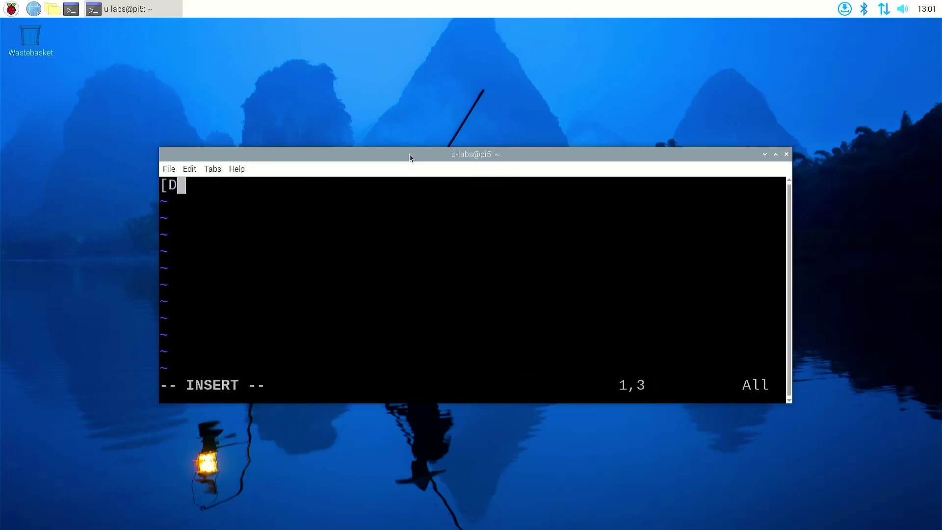
{"action": "type", "text": "esktop Entry]"}
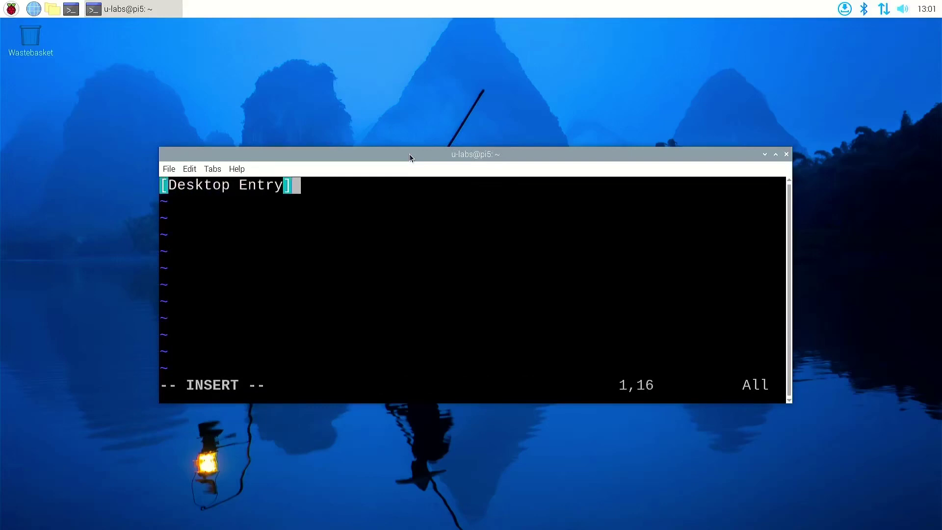
{"action": "key", "text": "Return"}
{"action": "type", "text": "Type=Application"}
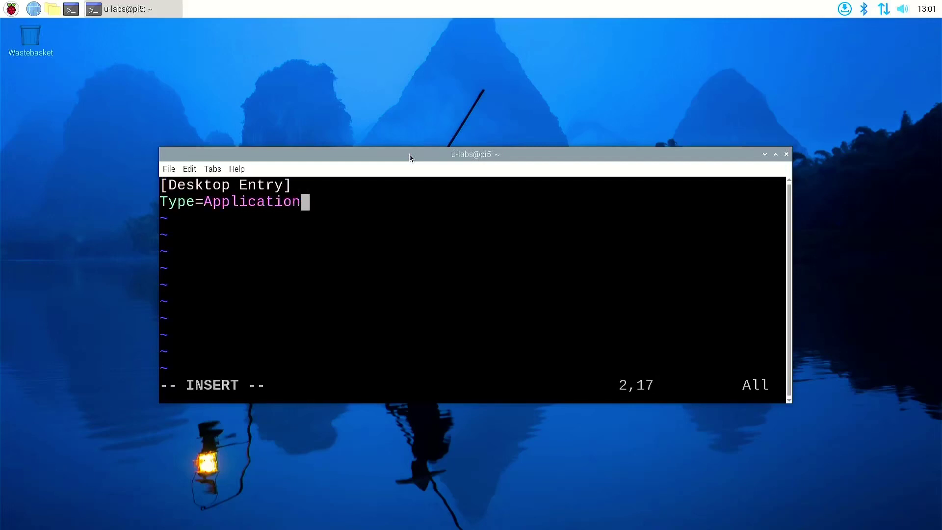
{"action": "key", "text": "Return"}
{"action": "type", "text": "Name=Brow"}
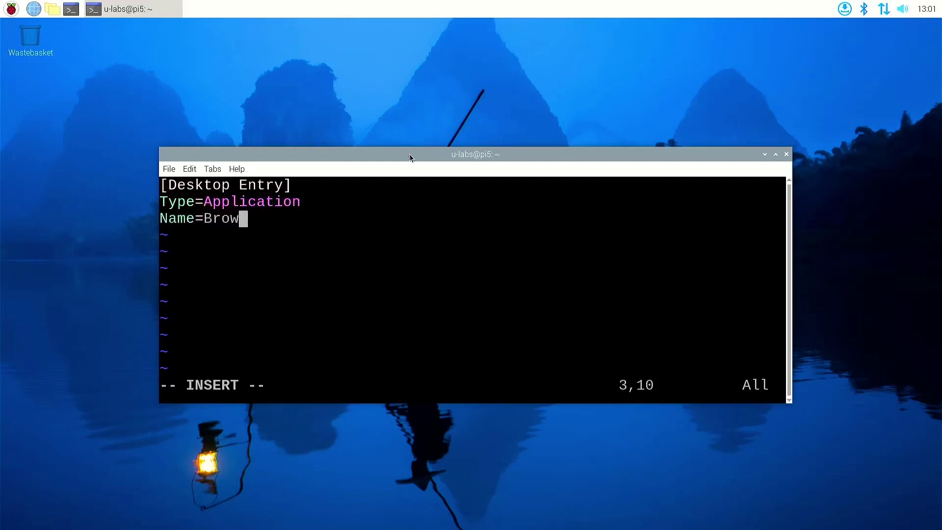
{"action": "type", "text": "ser Starten"}
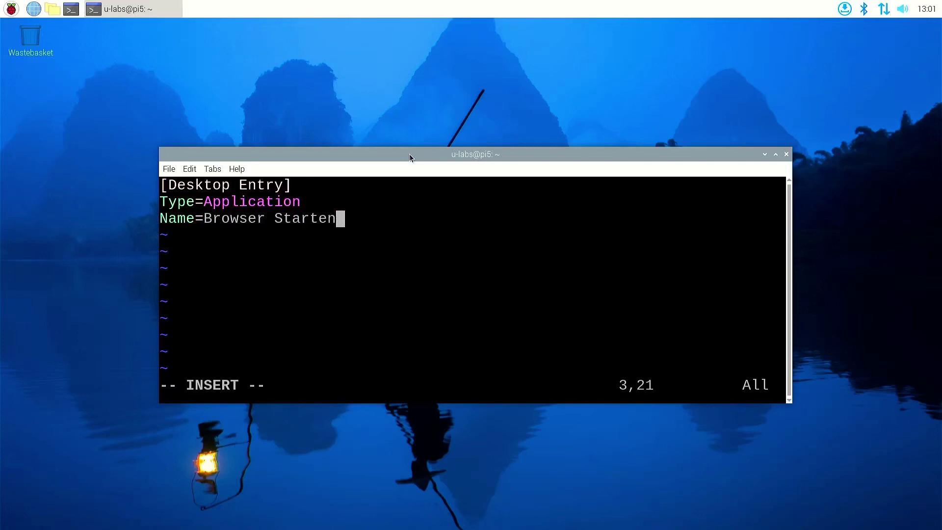
{"action": "key", "text": "Return"}
{"action": "type", "text": "Exec="}
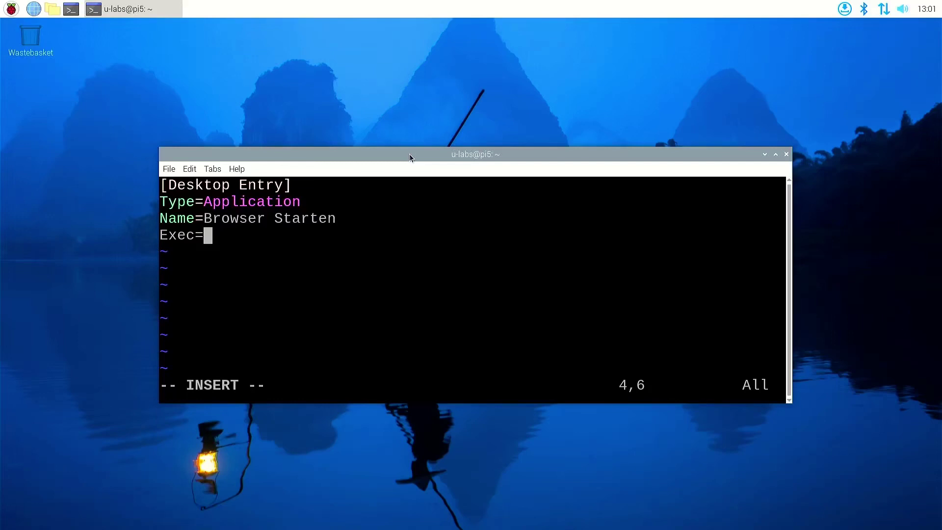
{"action": "type", "text": "/usr/bin"}
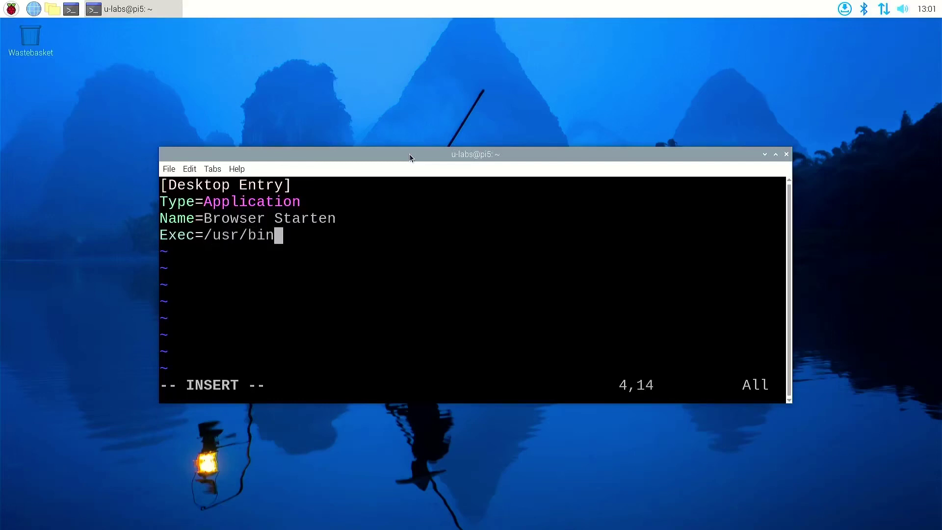
{"action": "type", "text": "/firefox \"https://u-lka"}
{"action": "key", "text": "BackSpace"}
{"action": "key", "text": "BackSpace"}
{"action": "key", "text": "BackSpace"}
{"action": "type", "text": "labs.de\""}
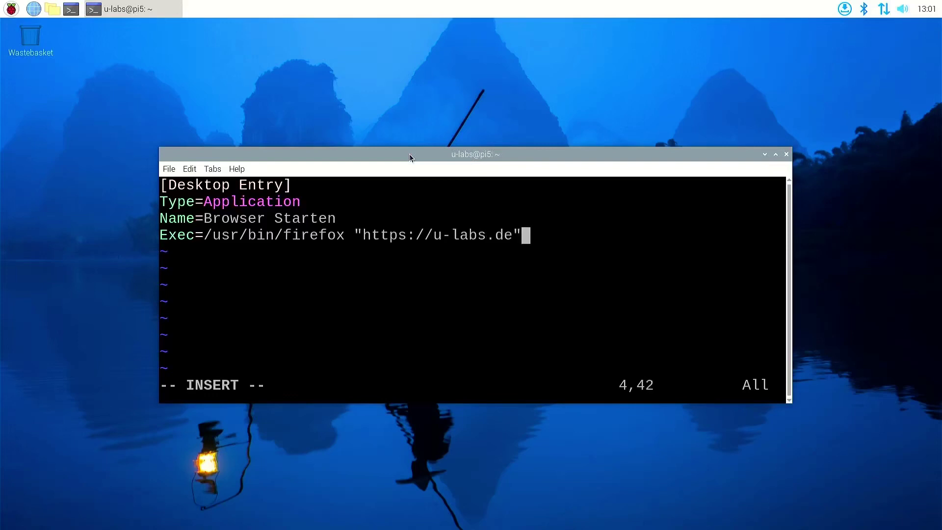
{"action": "key", "text": "Return"}
{"action": "type", "text": "Termain"}
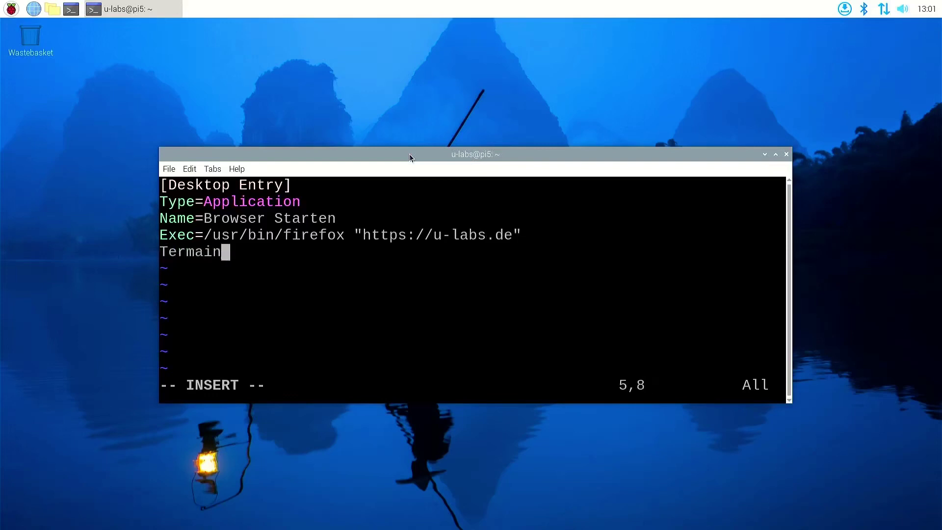
{"action": "key", "text": "BackSpace"}
{"action": "key", "text": "BackSpace"}
{"action": "key", "text": "BackSpace"}
{"action": "type", "text": "inal=false"}
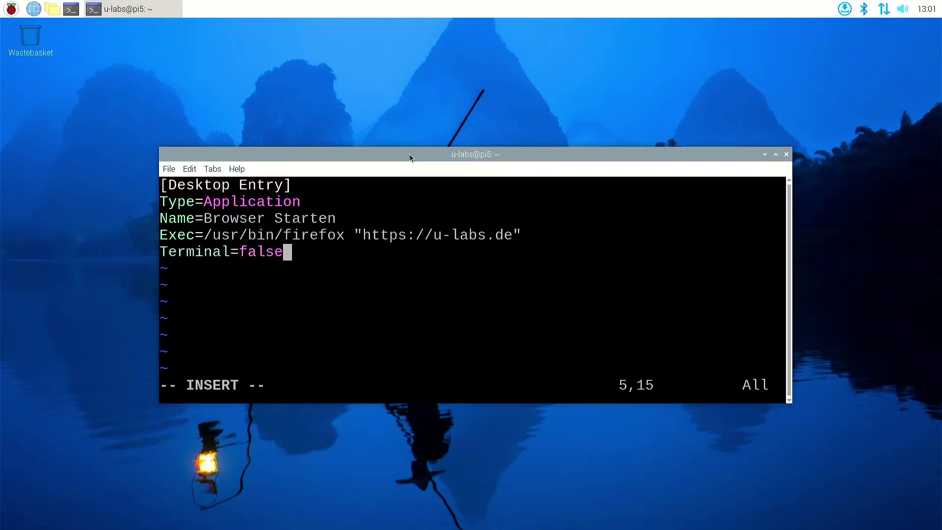
Save the desktop entry and exit vim with :wq.
{"action": "key", "text": "ctrl+x"}
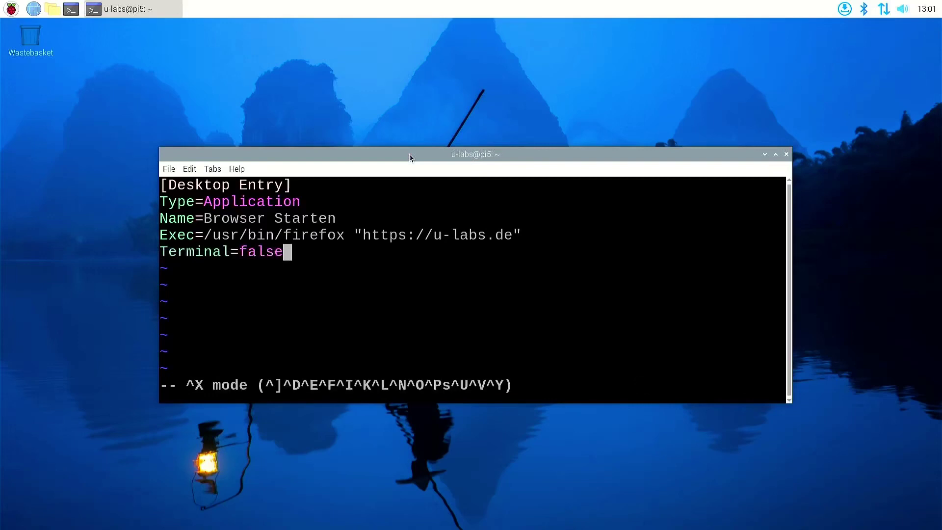
{"action": "key", "text": "Escape"}
{"action": "type", "text": ":wq"}
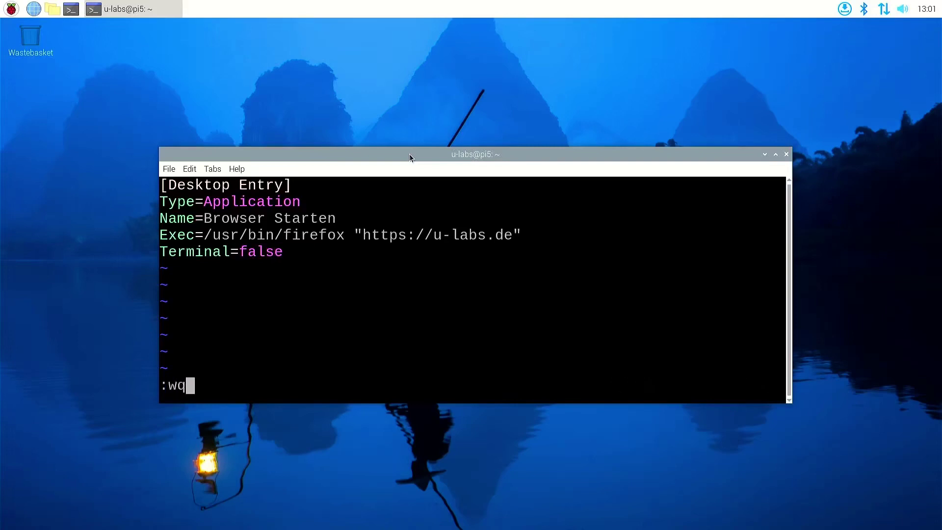
{"action": "key", "text": "Return"}
Reboot with sudo reboot, dismiss Firefox's translation offer, and scroll down the U-Labs portal articles.
{"action": "type", "text": "sudo reboot"}
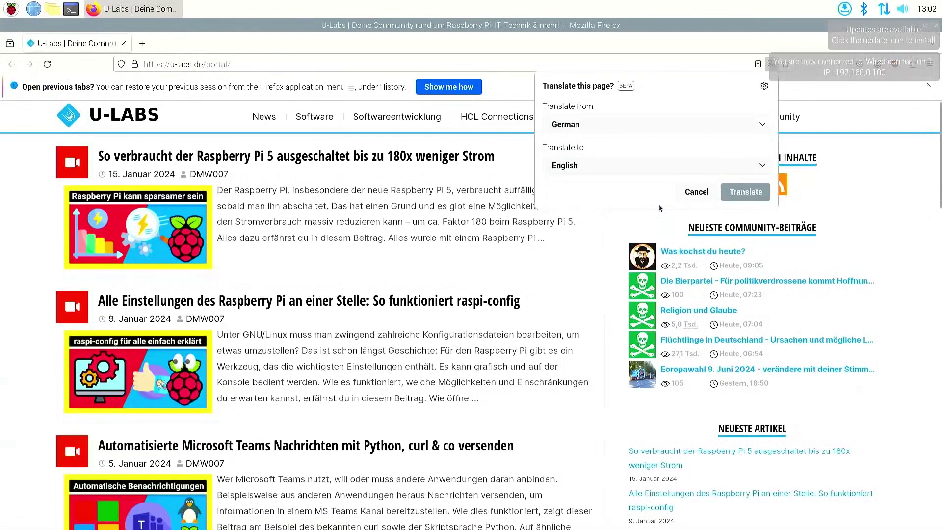
{"action": "left_click", "coordinate": [697, 192]}
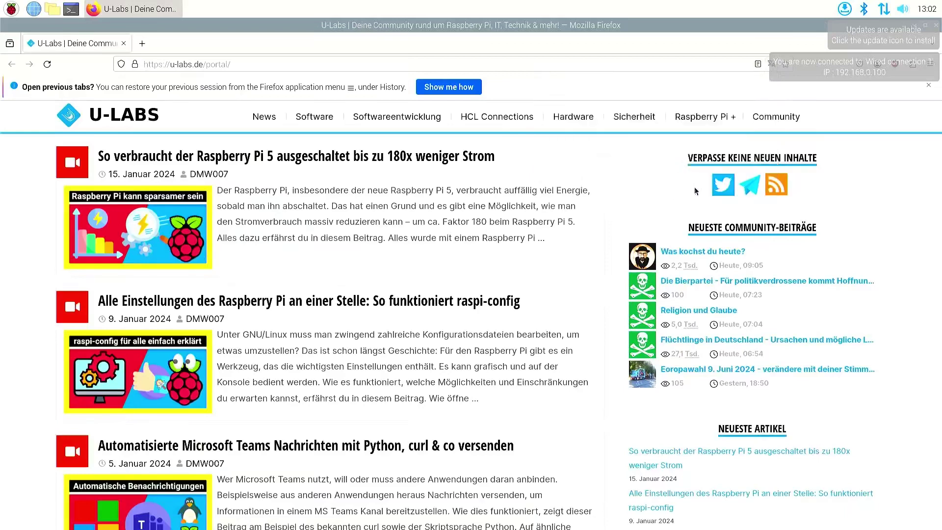
{"action": "scroll", "coordinate": [939, 110], "scroll_direction": "down", "scroll_amount": 5}
{"action": "scroll", "coordinate": [471, 314], "scroll_direction": "down", "scroll_amount": 9}
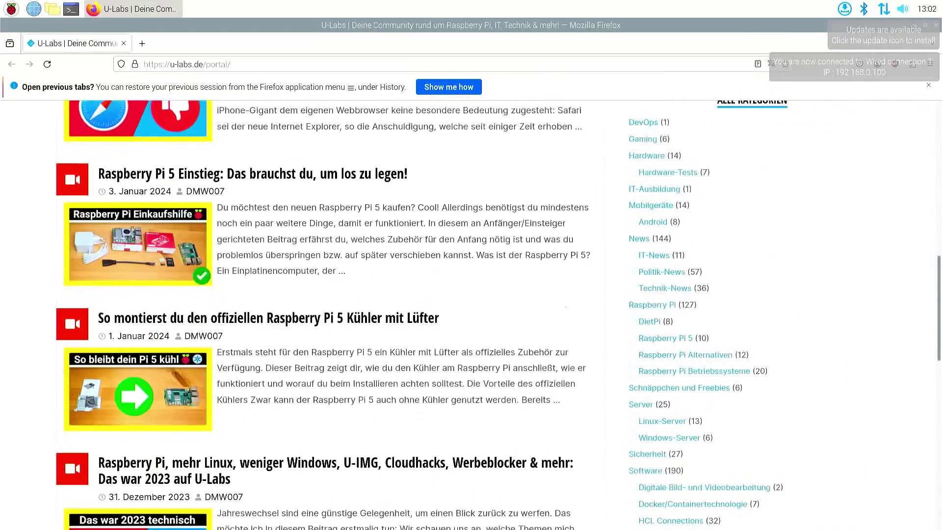
{"action": "scroll", "coordinate": [471, 314], "scroll_direction": "down", "scroll_amount": 5}
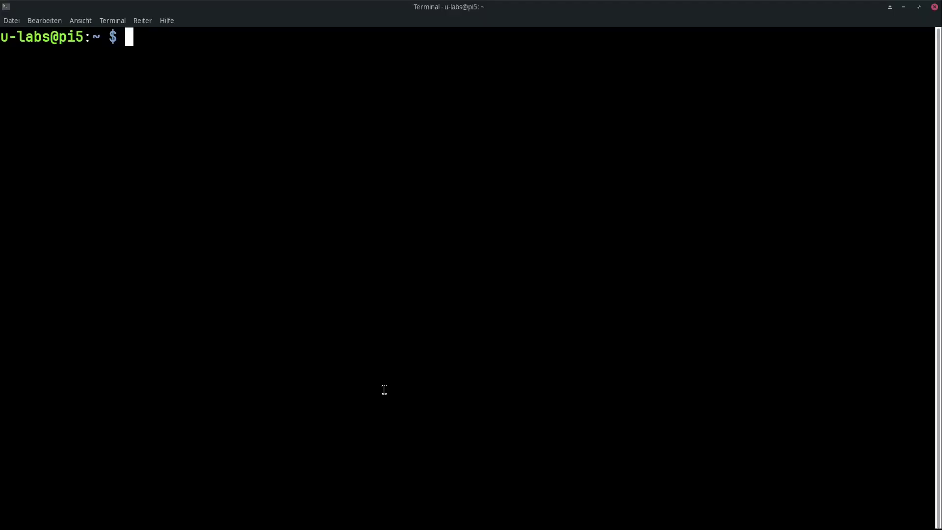
Open /etc/rc.local as root with sudo vim.
{"action": "type", "text": "vim /"}
{"action": "key", "text": "BackSpace"}
{"action": "key", "text": "BackSpace"}
{"action": "key", "text": "BackSpace"}
{"action": "key", "text": "BackSpace"}
{"action": "key", "text": "BackSpace"}
{"action": "type", "text": "sudo vim /"}
{"action": "key", "text": "BackSpace"}
{"action": "type", "text": "/etc/rc.lo"}
{"action": "key", "text": "Tab"}
{"action": "key", "text": "Return"}
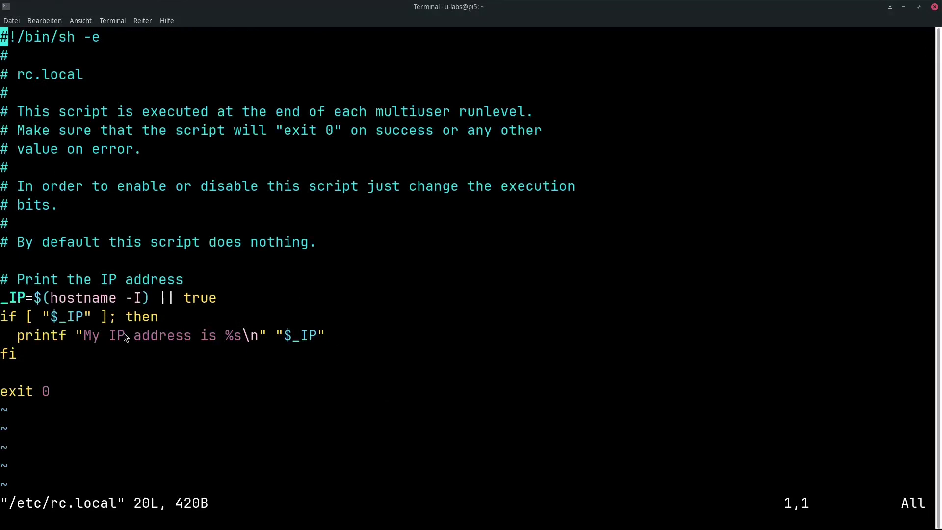
Insert '/usr/bin/python /home/u-labs/demo-webserver/webserver.py &' on the empty line before exit 0.
{"action": "key", "text": "Down"}
{"action": "key", "text": "Down"}
{"action": "key", "text": "Down"}
{"action": "key", "text": "Down"}
{"action": "key", "text": "Down"}
{"action": "key", "text": "Down"}
{"action": "key", "text": "Down"}
{"action": "key", "text": "Down"}
{"action": "key", "text": "Down"}
{"action": "key", "text": "Down"}
{"action": "key", "text": "Down"}
{"action": "key", "text": "Down"}
{"action": "key", "text": "Down"}
{"action": "key", "text": "Down"}
{"action": "key", "text": "Down"}
{"action": "key", "text": "Down"}
{"action": "key", "text": "Down"}
{"action": "key", "text": "Down"}
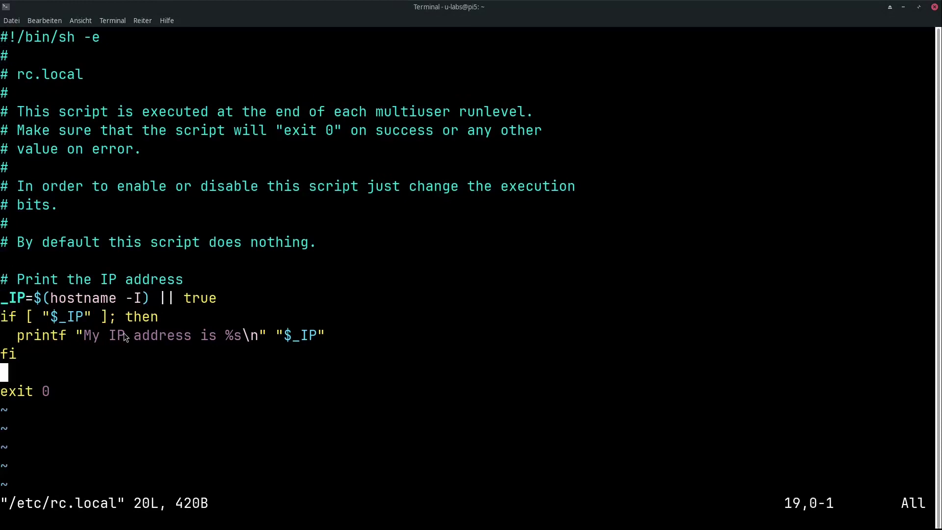
{"action": "type", "text": "i/usr/bin"}
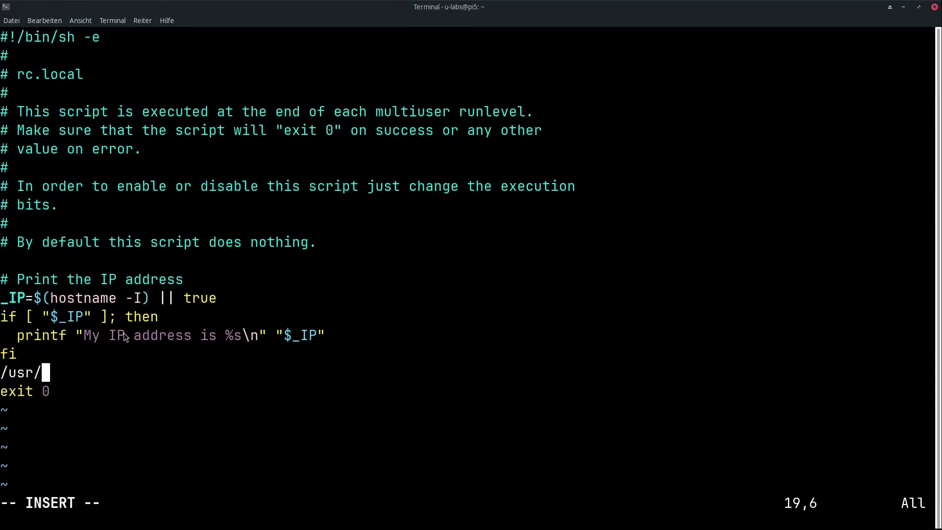
{"action": "type", "text": "/python"}
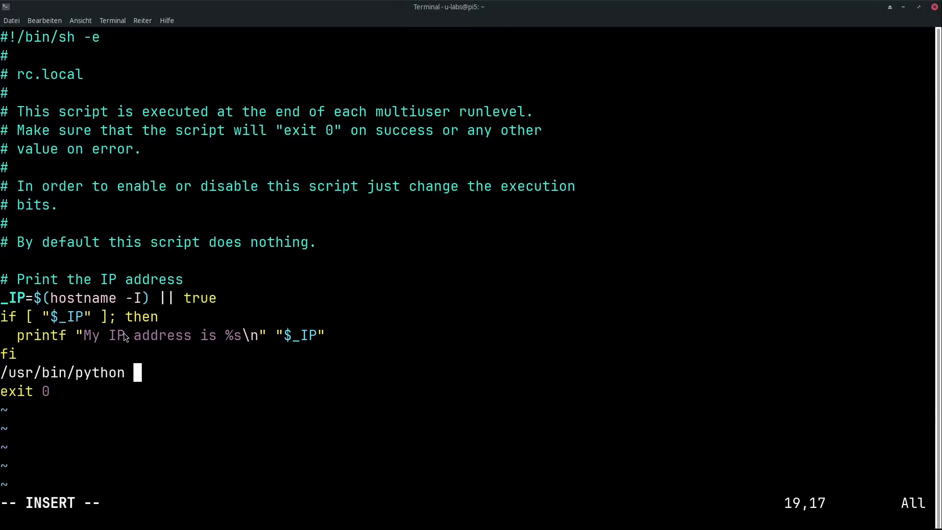
{"action": "key", "text": "ctrl+shift+v"}
{"action": "type", "text": "&"}
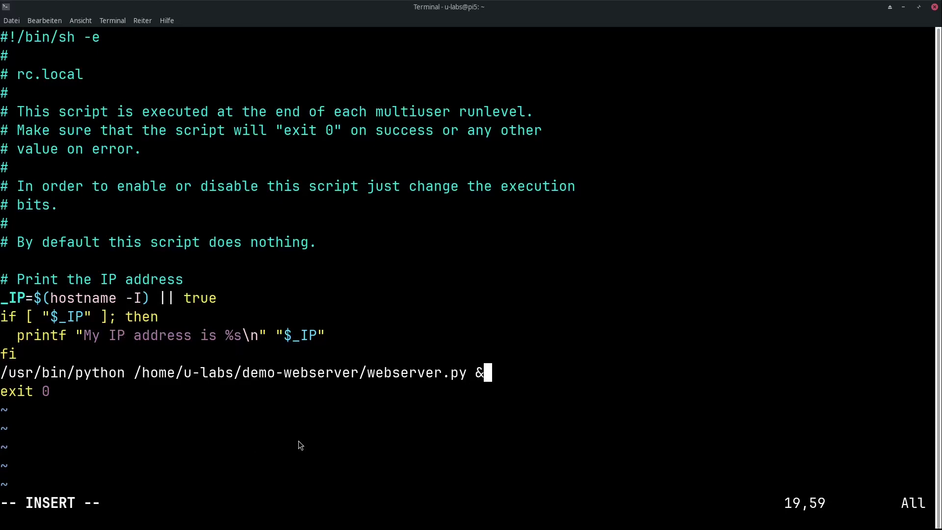
{"action": "key", "text": "Up"}
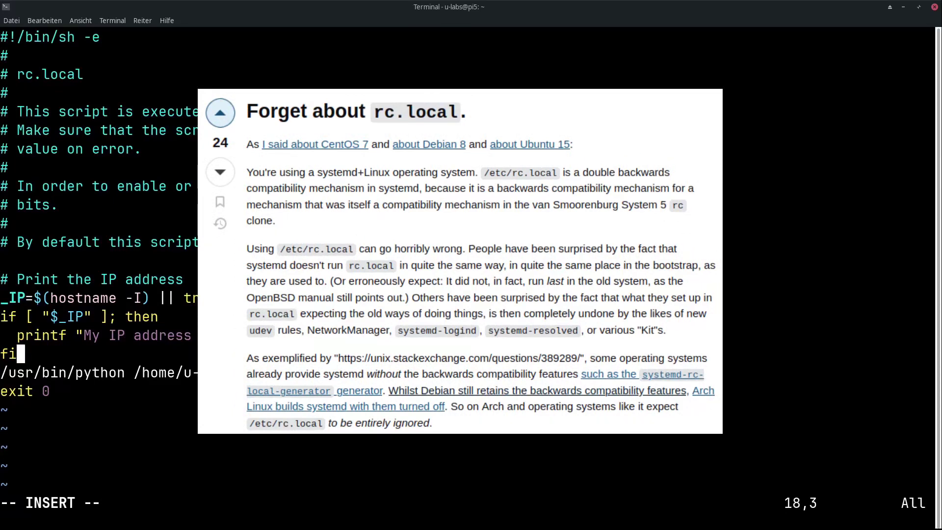
Quit vim with :q!, discarding the rc.local changes.
{"action": "key", "text": "ctrl+x"}
{"action": "type", "text": "n"}
{"action": "key", "text": "Escape"}
{"action": "type", "text": ":q!"}
{"action": "key", "text": "Return"}
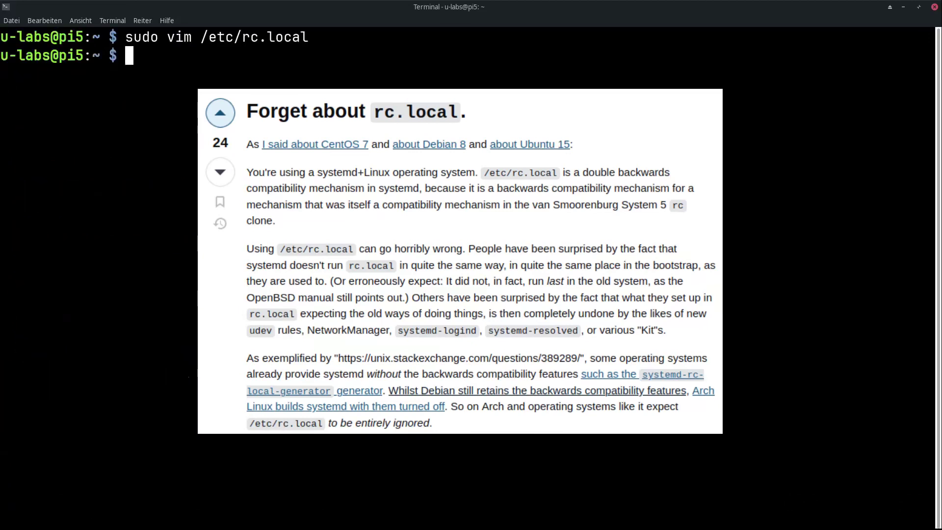
Show the rc-local service status with systemctl status rc-local, highlighting the /etc/rc.local path.
{"action": "type", "text": "systemctl status r"}
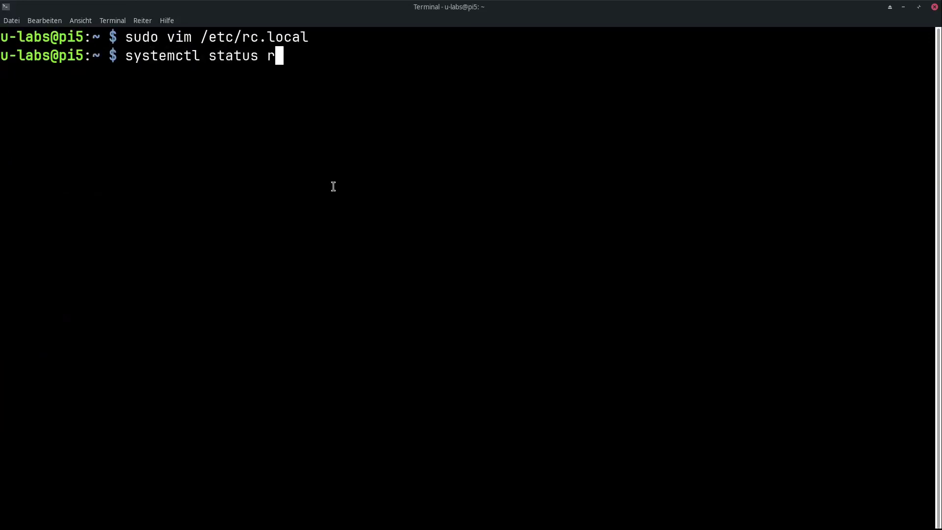
{"action": "type", "text": "c-local"}
{"action": "key", "text": "Return"}
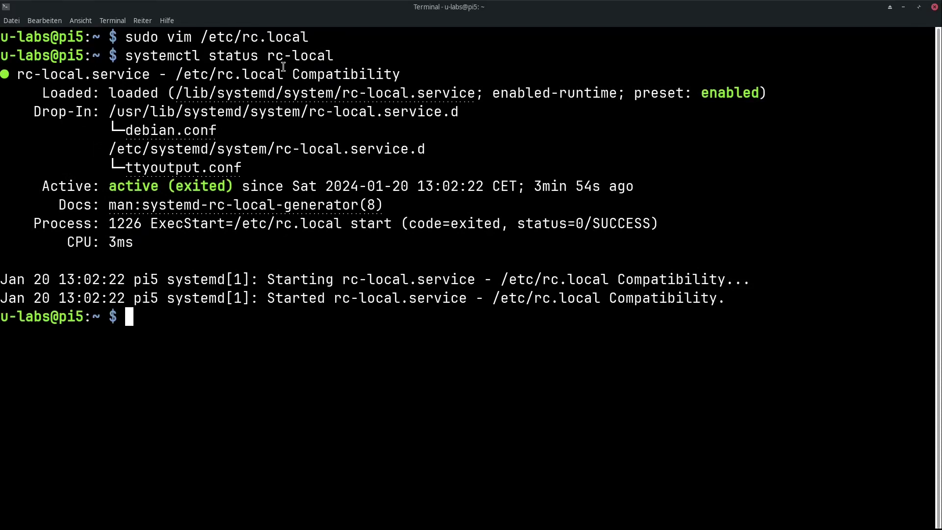
{"action": "double_click", "coordinate": [248, 37]}
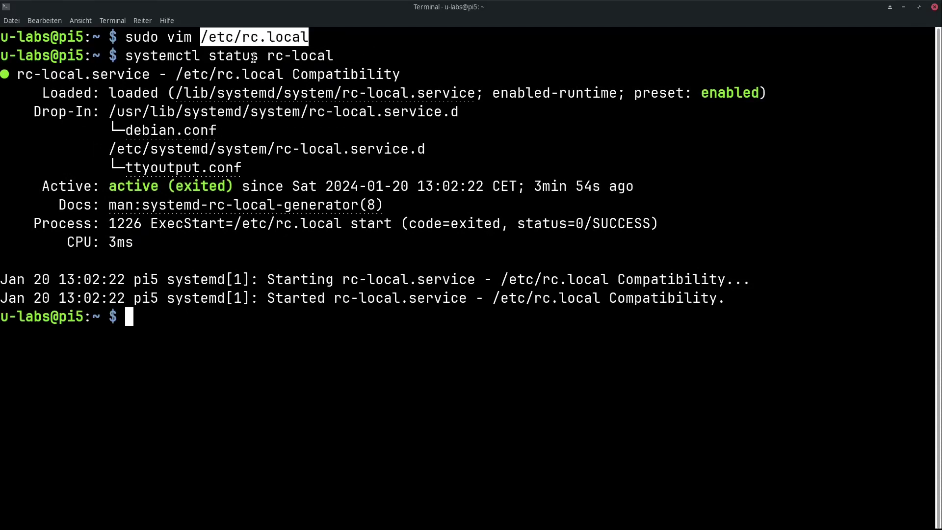
{"action": "left_click", "coordinate": [239, 400]}
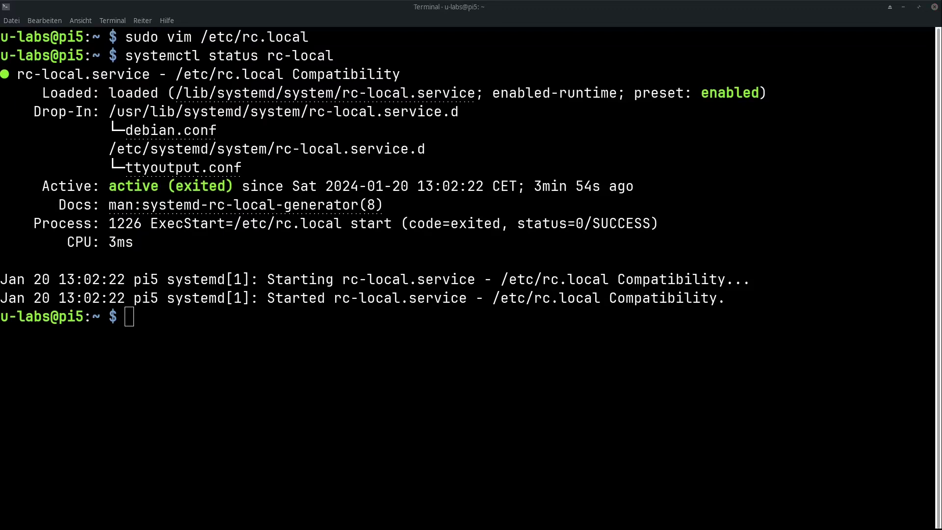
Print the rc-local.service unit file with sudo systemctl cat rc-local.service.
{"action": "left_click", "coordinate": [133, 427]}
{"action": "type", "text": "sudo systemct"}
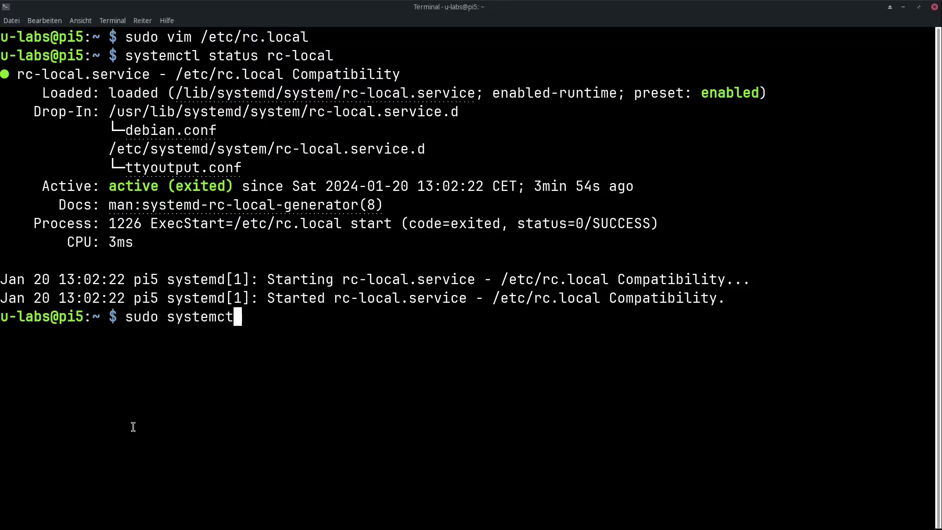
{"action": "type", "text": "l cat rc-local.se"}
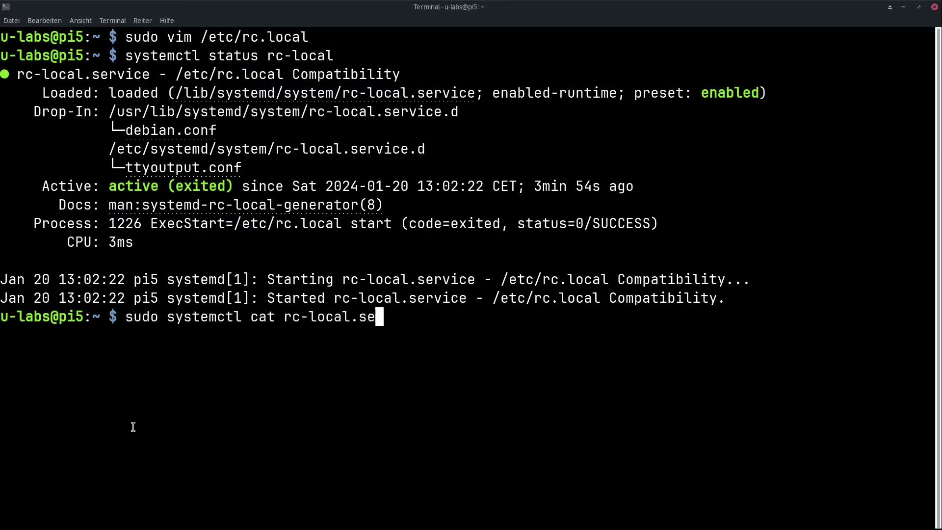
{"action": "type", "text": "rvice"}
{"action": "key", "text": "Return"}
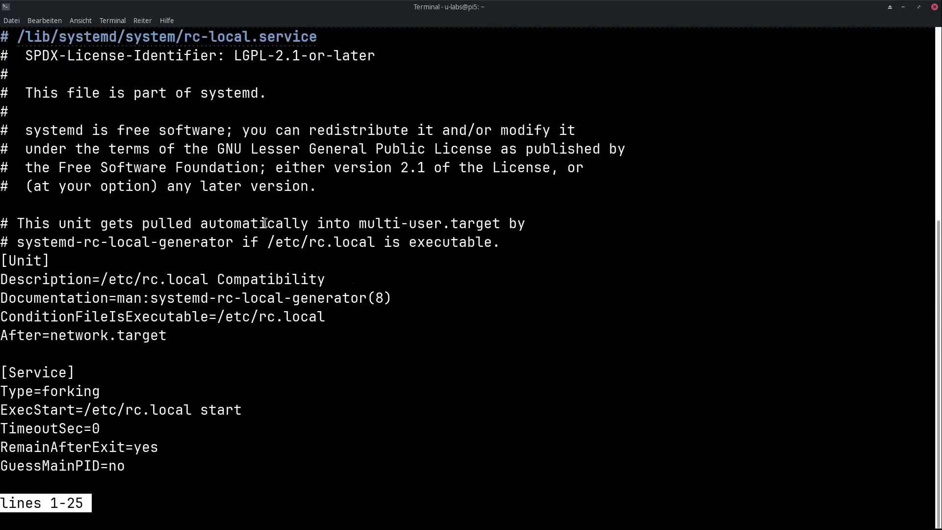